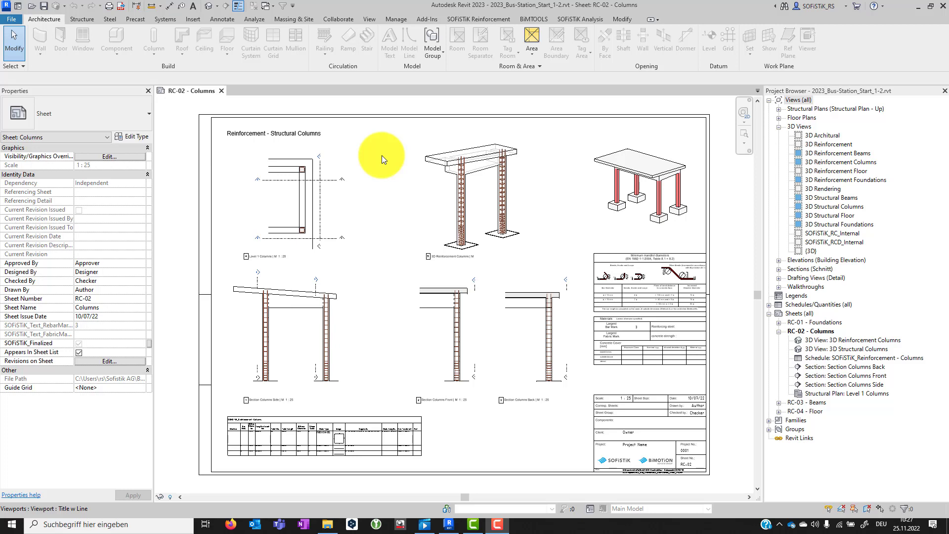
Activate the Level 1 Columns plan viewport on RC-02 and show the SOFiSTiK Reinforcement tab
{"action": "scroll", "coordinate": [241, 148], "scroll_direction": "up", "scroll_amount": 4}
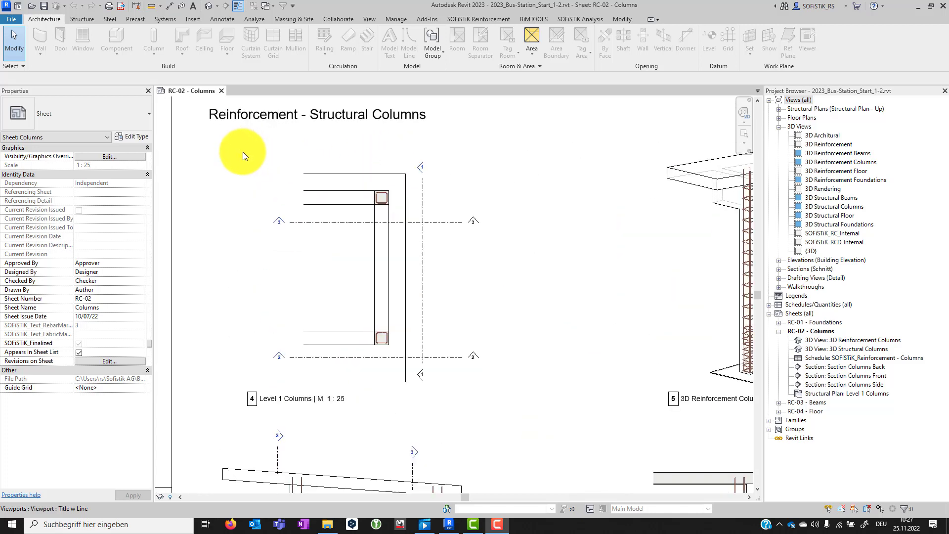
{"action": "left_click", "coordinate": [322, 278]}
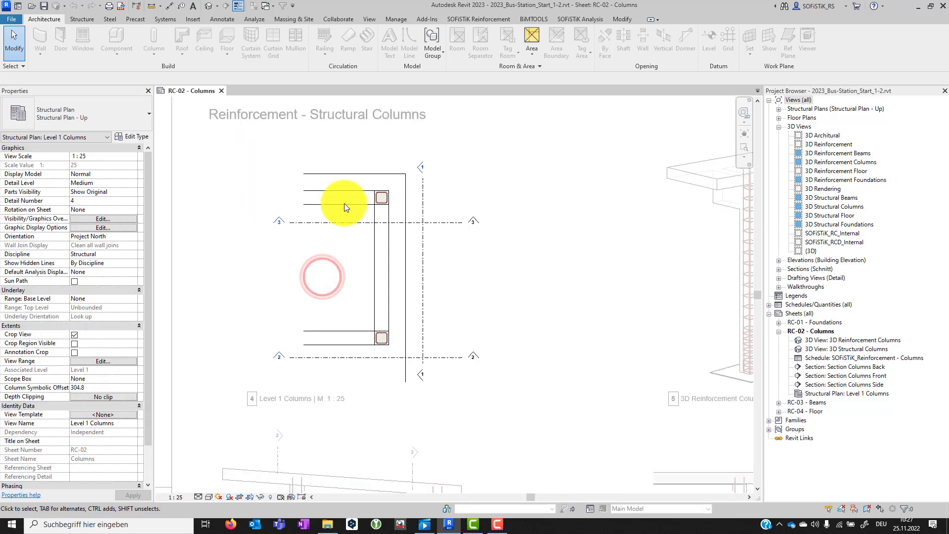
{"action": "left_click", "coordinate": [490, 20]}
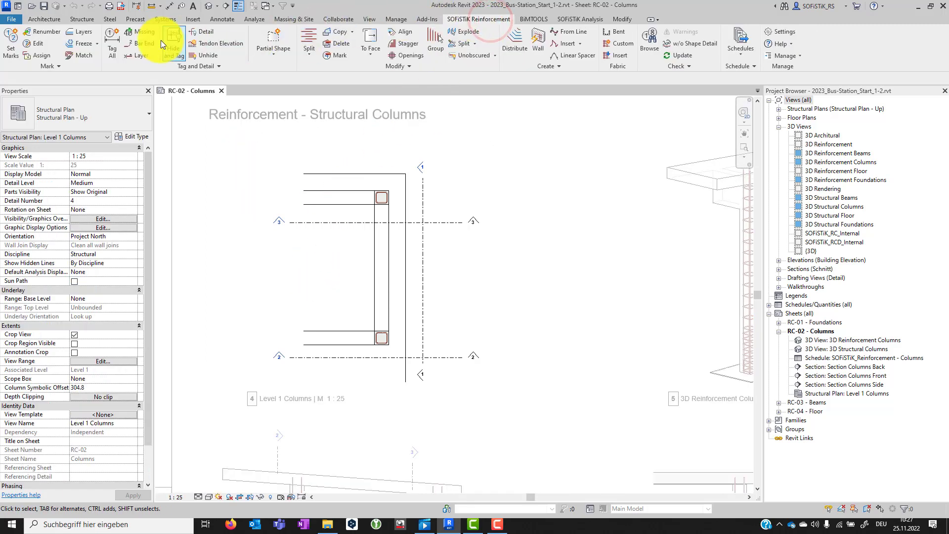
Tag All rebar in the Level 1 Columns plan and select the 13Ø10-200 stirrup set
{"action": "left_click", "coordinate": [110, 42]}
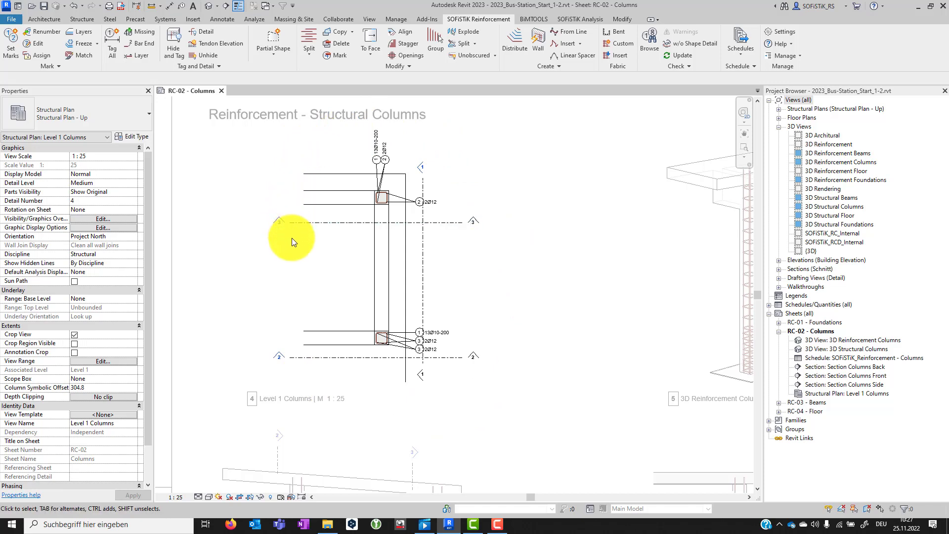
{"action": "scroll", "coordinate": [379, 181], "scroll_direction": "up", "scroll_amount": 3}
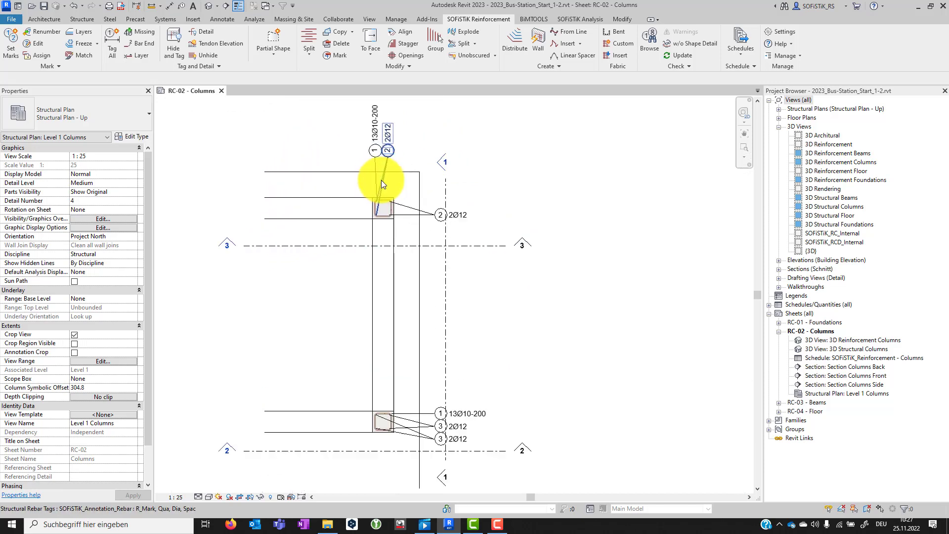
{"action": "scroll", "coordinate": [381, 180], "scroll_direction": "up", "scroll_amount": 2}
{"action": "left_click", "coordinate": [389, 223]}
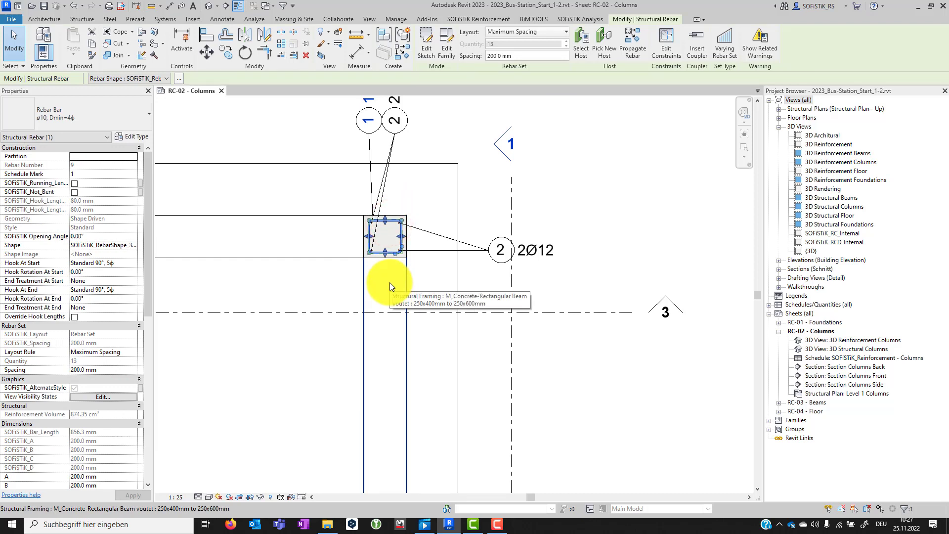
Drag the upper 2Ø12 tag left of the column, then select the 2Ø12 corner bar set
{"action": "scroll", "coordinate": [387, 286], "scroll_direction": "down", "scroll_amount": 2}
{"action": "scroll", "coordinate": [390, 276], "scroll_direction": "up", "scroll_amount": 2}
{"action": "left_click", "coordinate": [402, 250]}
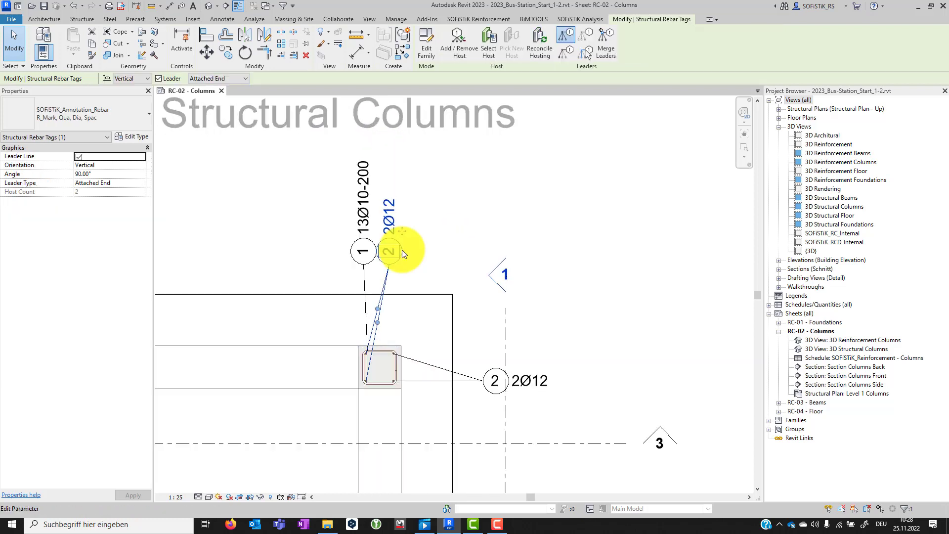
{"action": "left_click_drag", "start_coordinate": [401, 230], "coordinate": [314, 297]}
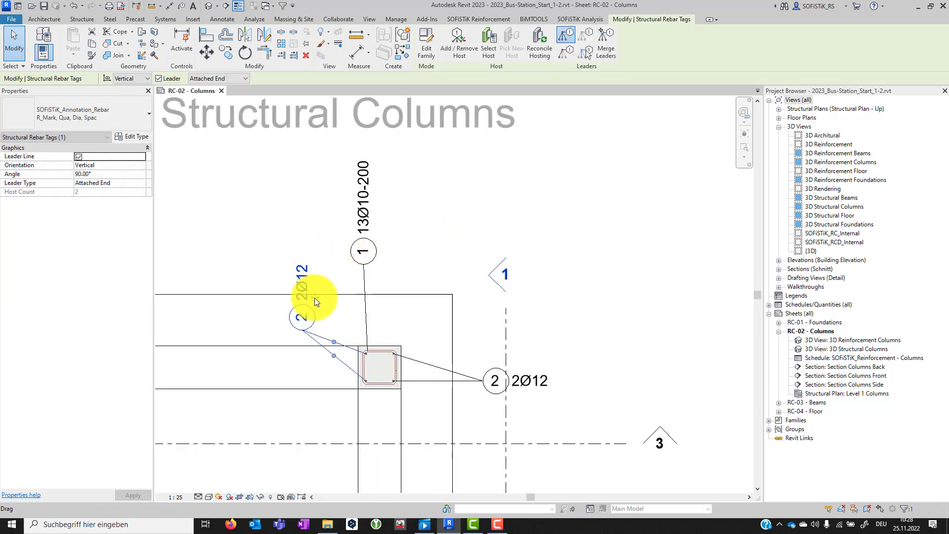
{"action": "scroll", "coordinate": [369, 360], "scroll_direction": "up", "scroll_amount": 3}
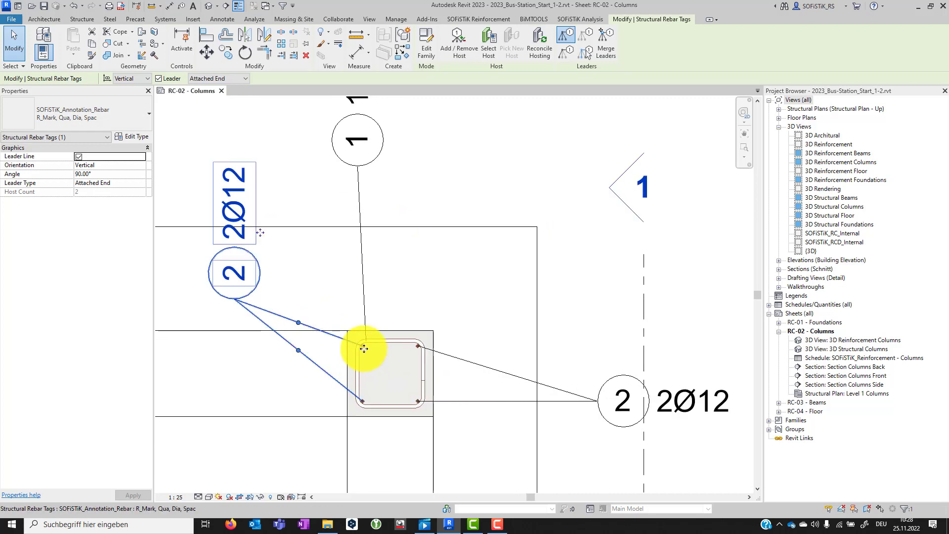
{"action": "left_click", "coordinate": [365, 349]}
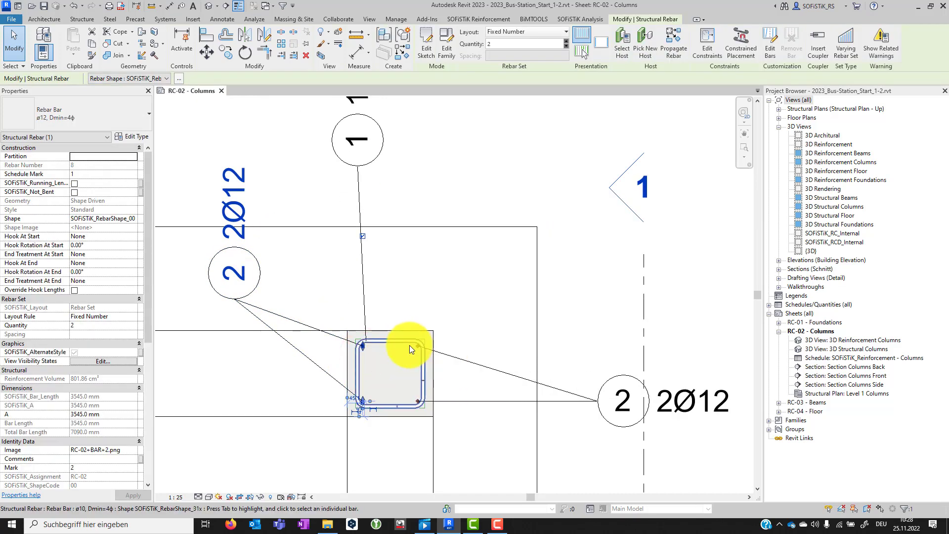
{"action": "scroll", "coordinate": [392, 287], "scroll_direction": "down", "scroll_amount": 1}
{"action": "scroll", "coordinate": [392, 284], "scroll_direction": "down", "scroll_amount": 1}
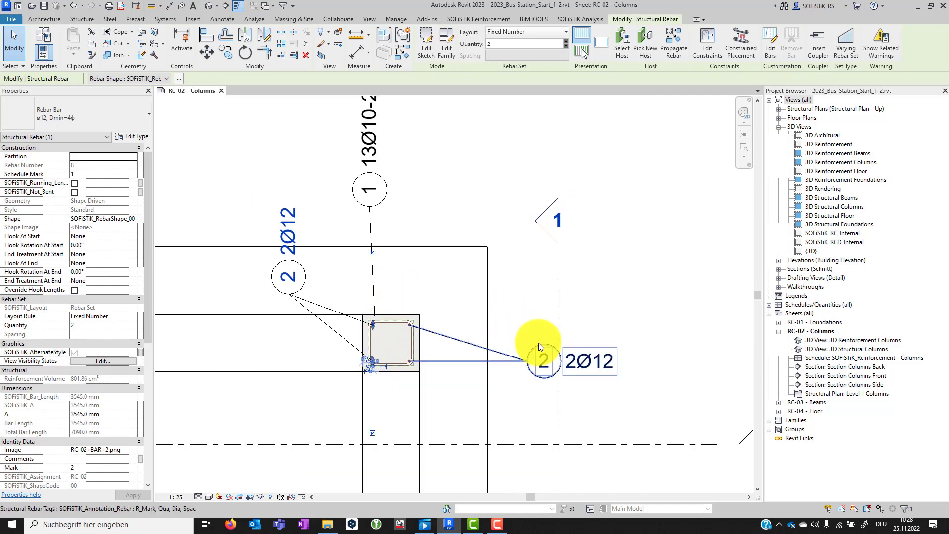
Group the two mark 2 corner bar sets into a single four-bar set
{"action": "left_click", "coordinate": [336, 272]}
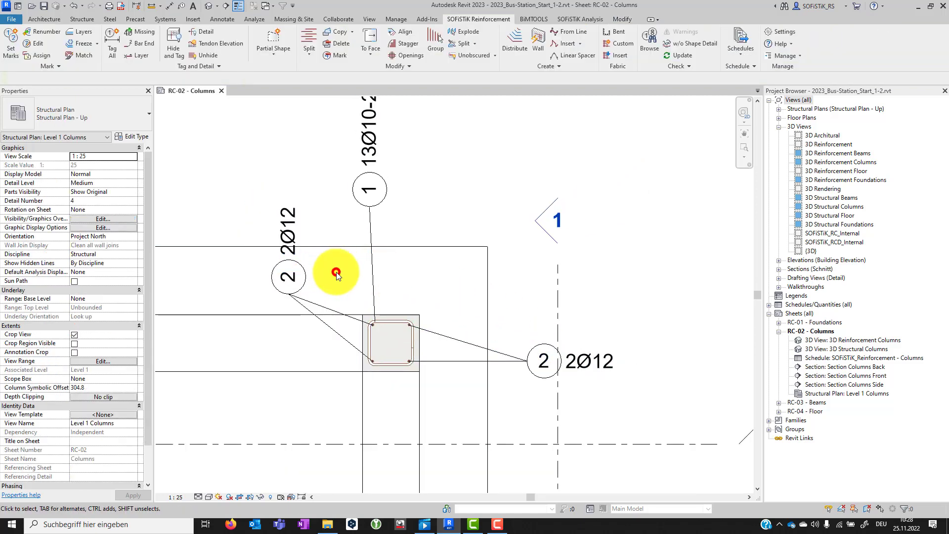
{"action": "scroll", "coordinate": [398, 351], "scroll_direction": "up", "scroll_amount": 2}
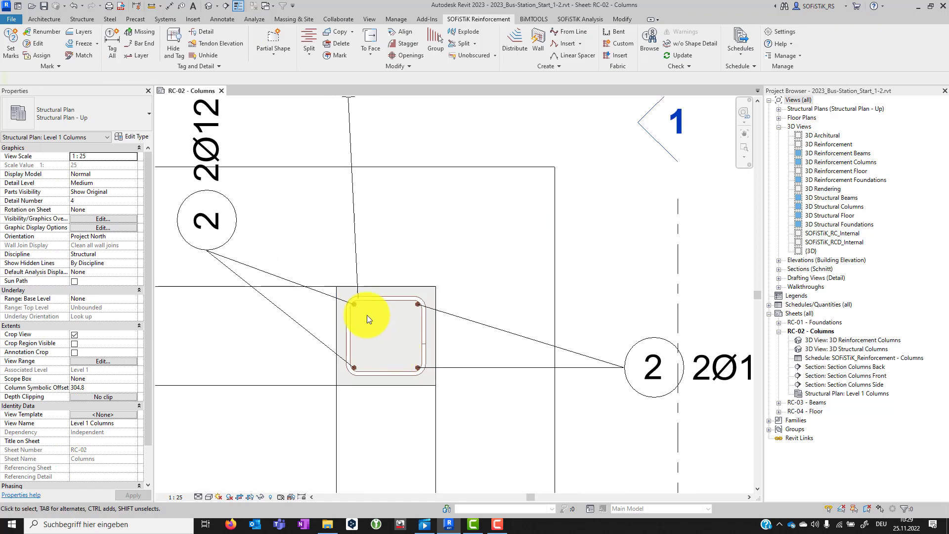
{"action": "left_click", "coordinate": [356, 308]}
{"action": "left_click", "coordinate": [414, 306], "text": "ctrl"}
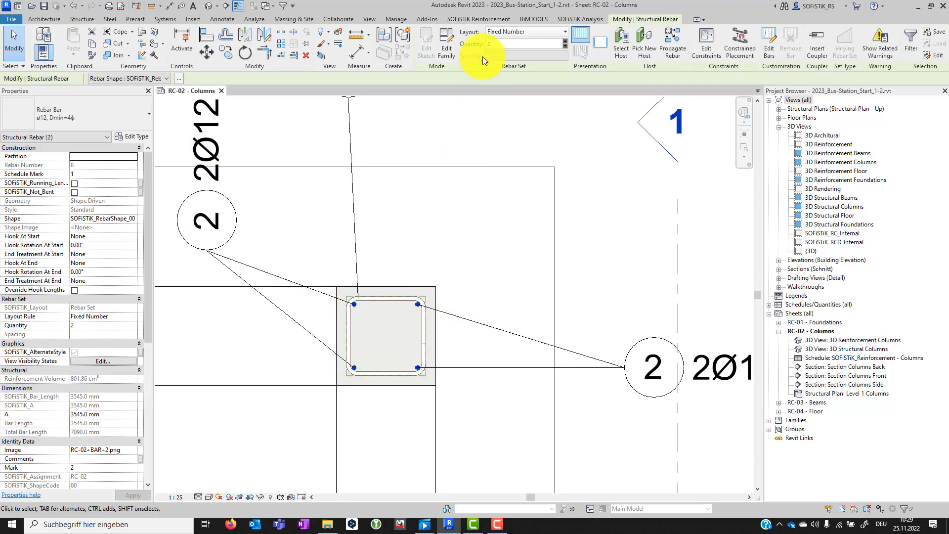
{"action": "left_click", "coordinate": [484, 20]}
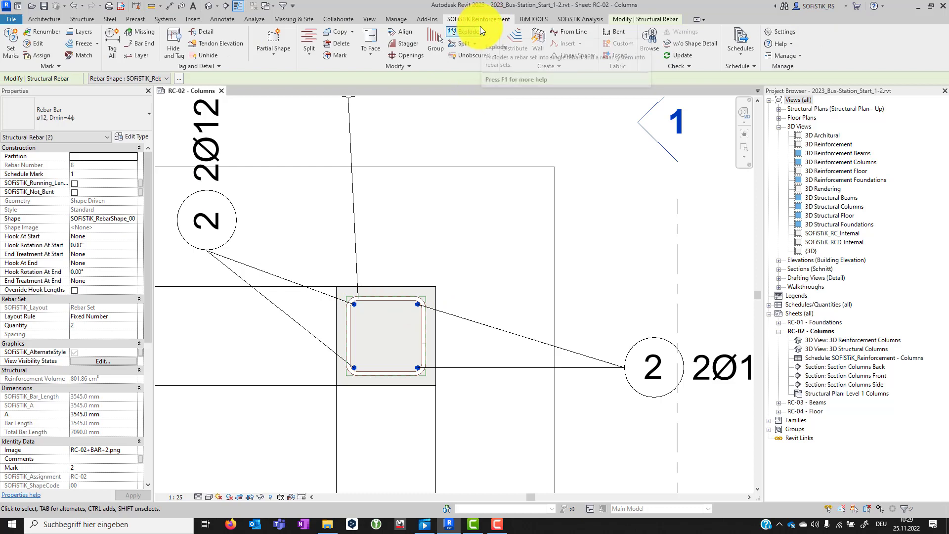
{"action": "left_click", "coordinate": [431, 38]}
Group the two mark 3 corner bar sets into a single four-bar set
{"action": "scroll", "coordinate": [418, 130], "scroll_direction": "down", "scroll_amount": 3}
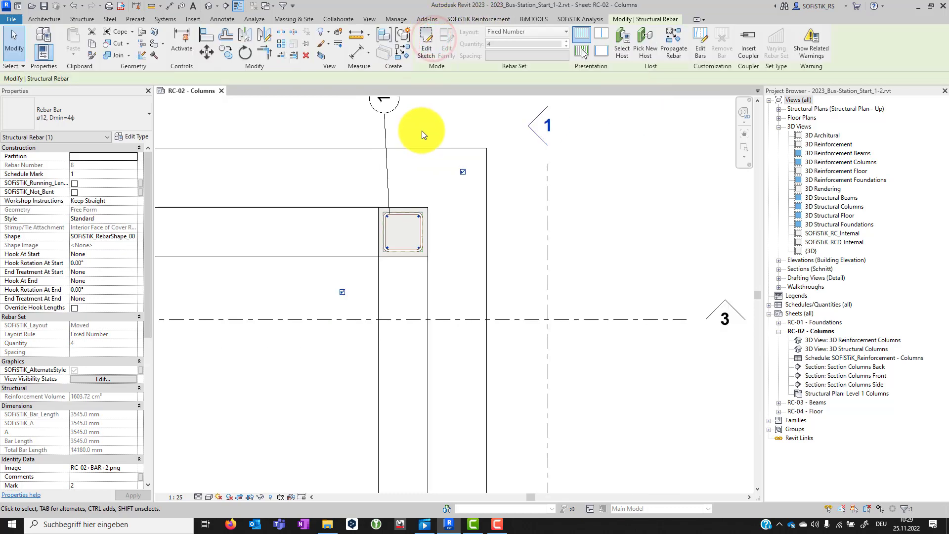
{"action": "scroll", "coordinate": [420, 131], "scroll_direction": "down", "scroll_amount": 2}
{"action": "scroll", "coordinate": [410, 366], "scroll_direction": "up", "scroll_amount": 3}
{"action": "scroll", "coordinate": [405, 360], "scroll_direction": "up", "scroll_amount": 3}
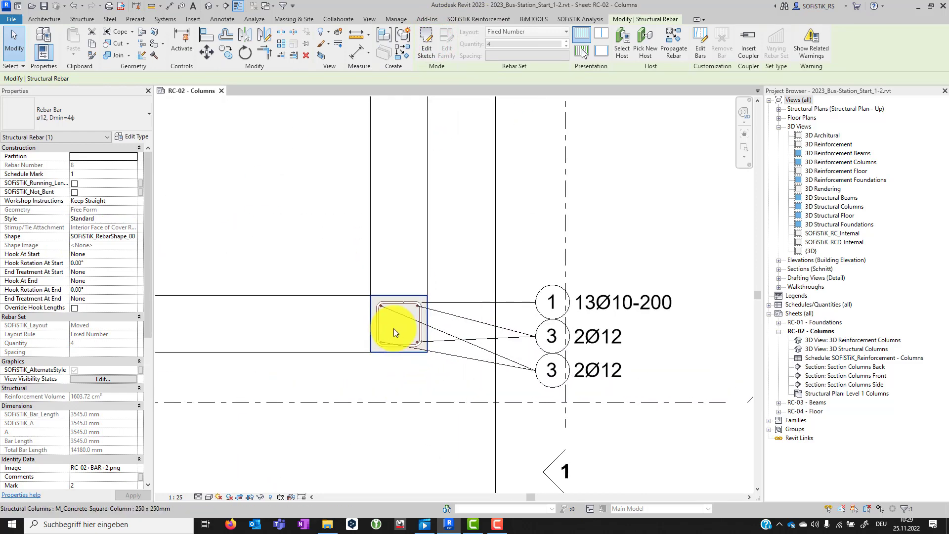
{"action": "scroll", "coordinate": [349, 286], "scroll_direction": "up", "scroll_amount": 1}
{"action": "left_click", "coordinate": [366, 275]}
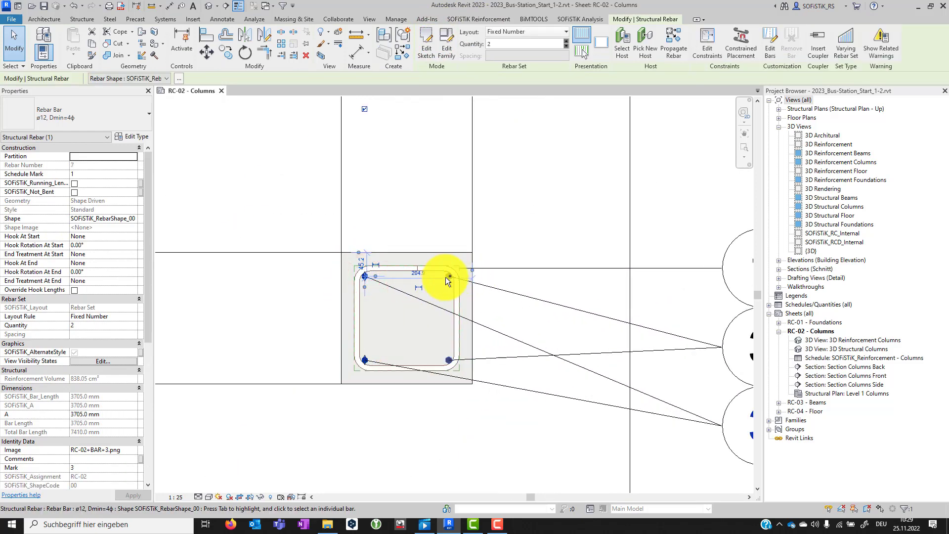
{"action": "left_click", "coordinate": [448, 276], "text": "ctrl"}
{"action": "left_click", "coordinate": [493, 19]}
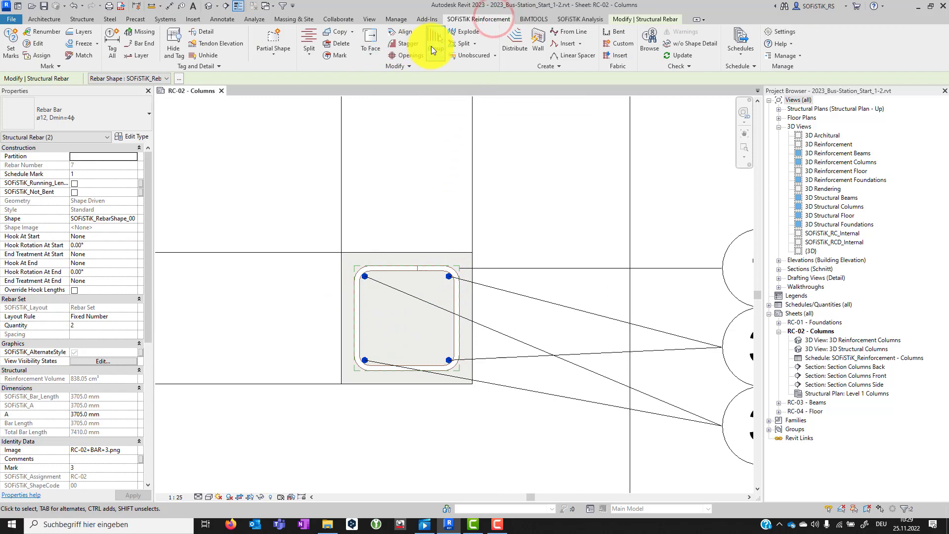
{"action": "left_click", "coordinate": [434, 47]}
Tag the merged mark 3 four-bar set with the SOFiSTiK tag tool
{"action": "scroll", "coordinate": [416, 149], "scroll_direction": "down", "scroll_amount": 2}
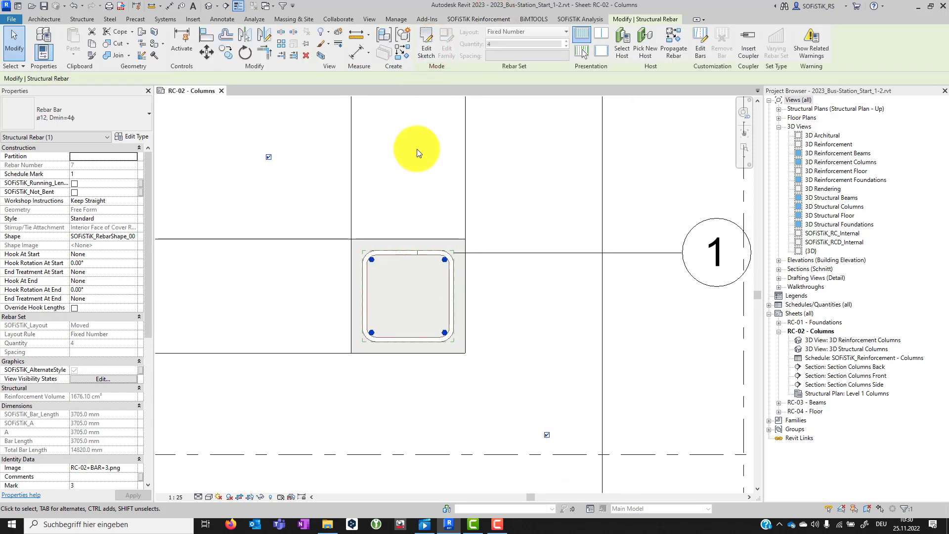
{"action": "scroll", "coordinate": [417, 149], "scroll_direction": "down", "scroll_amount": 2}
{"action": "scroll", "coordinate": [390, 346], "scroll_direction": "down", "scroll_amount": 1}
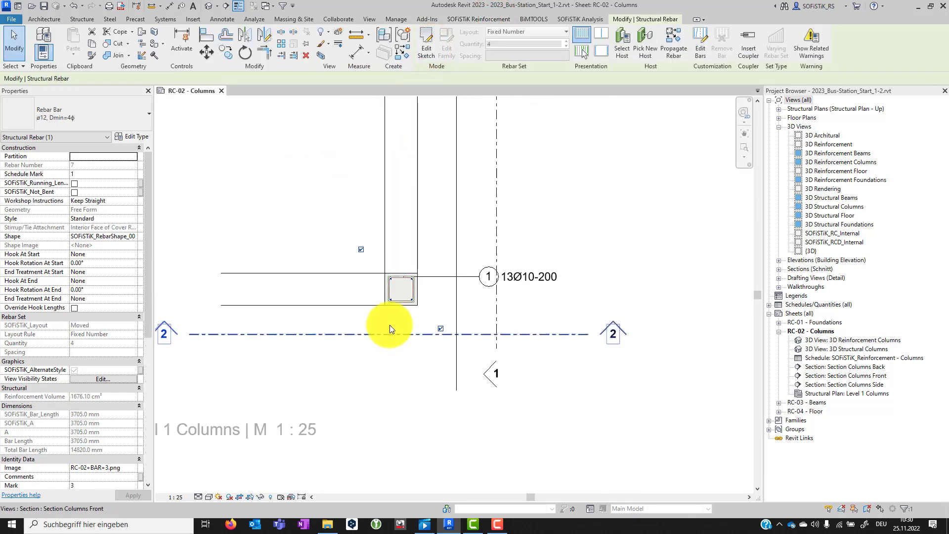
{"action": "left_click", "coordinate": [467, 18]}
{"action": "left_click", "coordinate": [107, 49]}
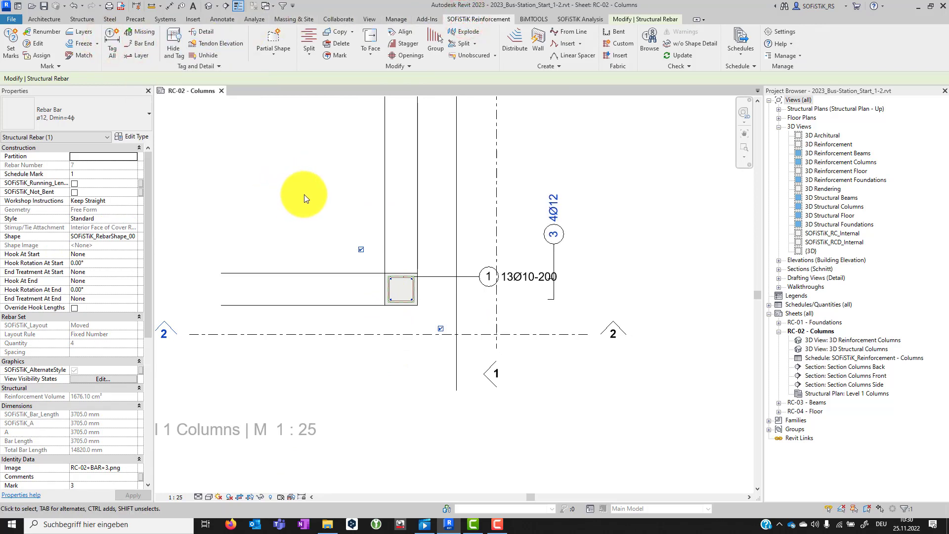
Drag the 4Ø12 annotation and rebar tag heads left of the column, then deselect
{"action": "left_click", "coordinate": [554, 252]}
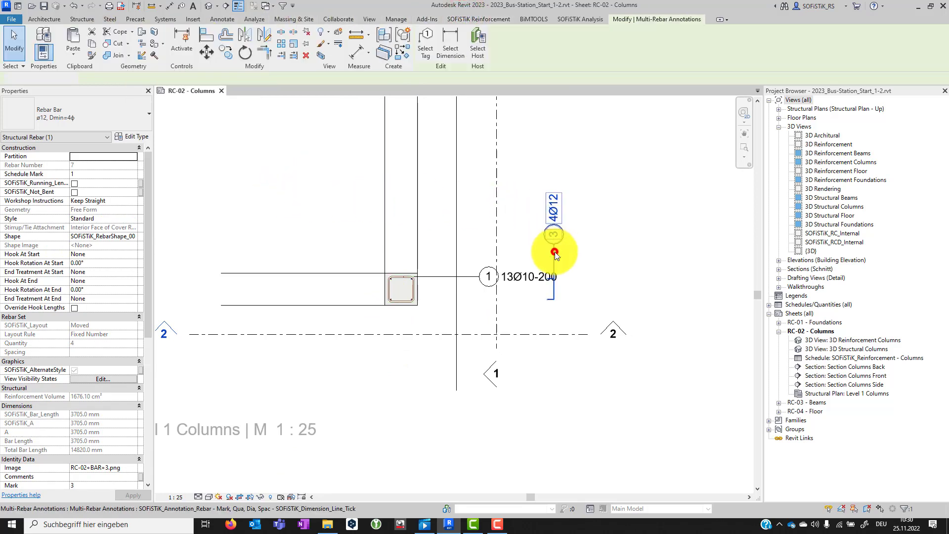
{"action": "left_click_drag", "start_coordinate": [554, 252], "coordinate": [366, 245]}
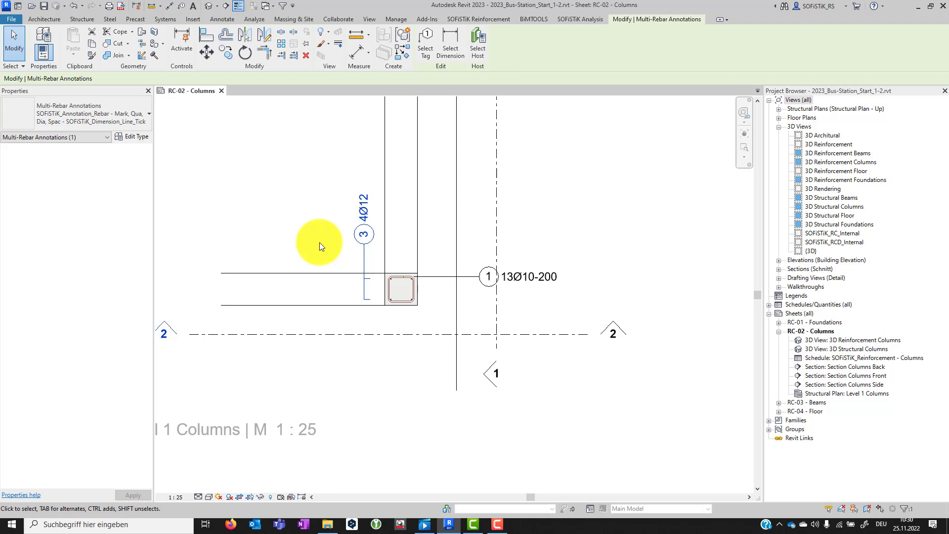
{"action": "left_click", "coordinate": [368, 236]}
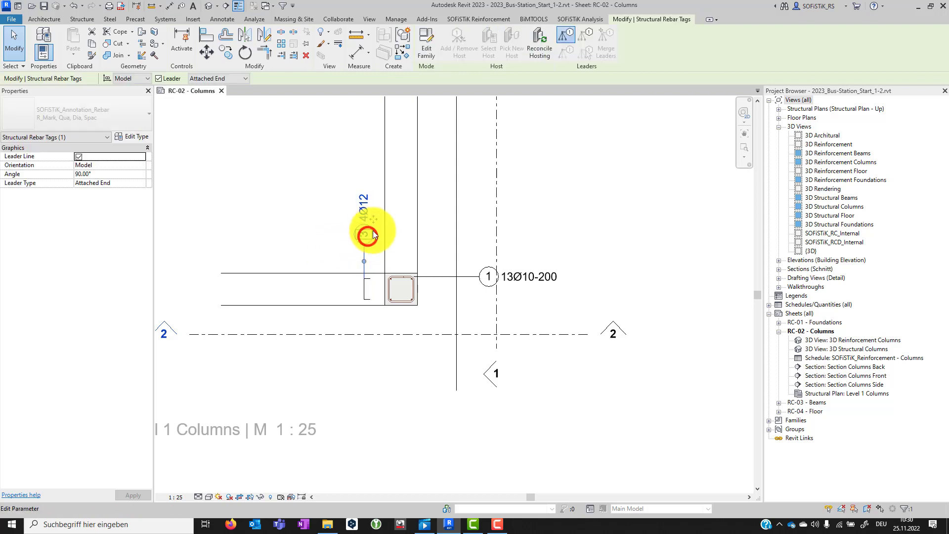
{"action": "mouse_move", "coordinate": [375, 218]}
{"action": "left_mouse_down"}
{"action": "mouse_move", "coordinate": [310, 217]}
{"action": "mouse_move", "coordinate": [375, 218]}
{"action": "left_mouse_up"}
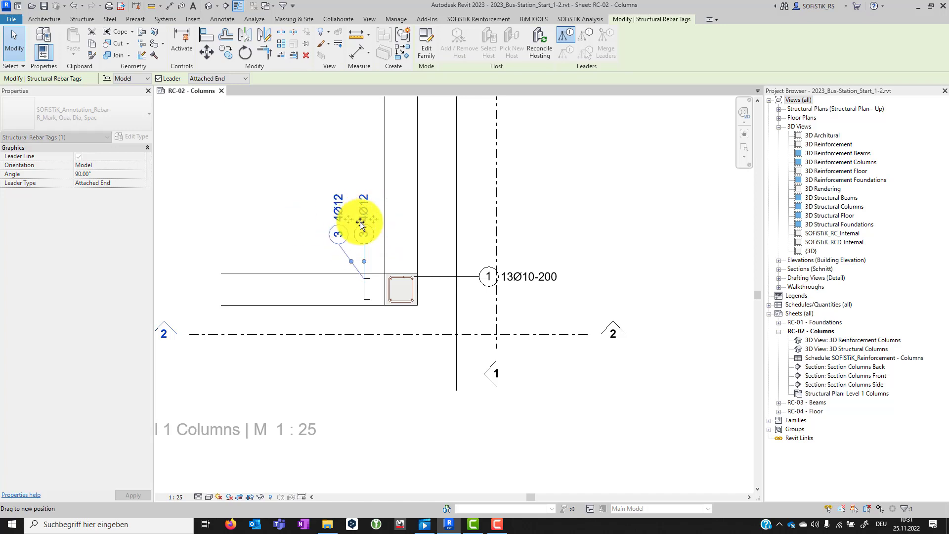
{"action": "mouse_move", "coordinate": [365, 279]}
{"action": "left_mouse_down"}
{"action": "mouse_move", "coordinate": [313, 280]}
{"action": "mouse_move", "coordinate": [349, 280]}
{"action": "left_mouse_up"}
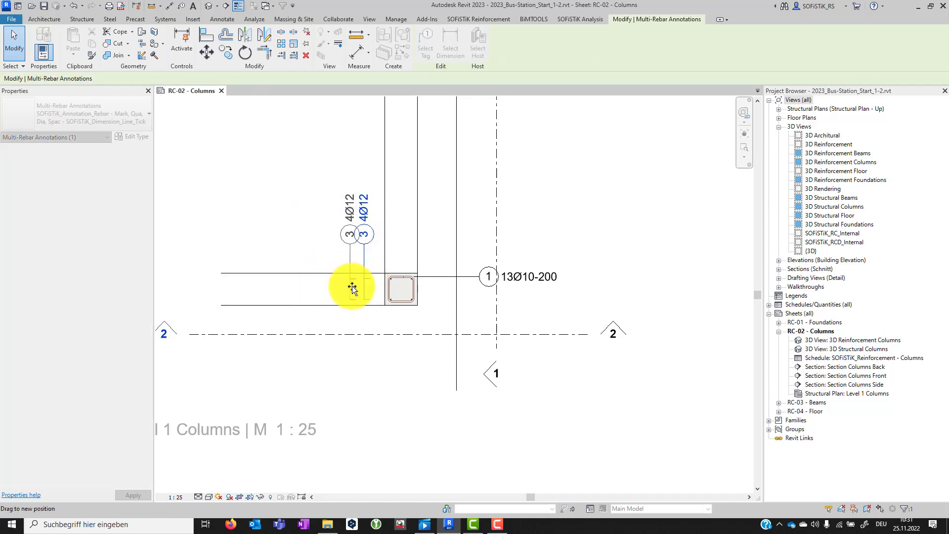
{"action": "left_click", "coordinate": [319, 250]}
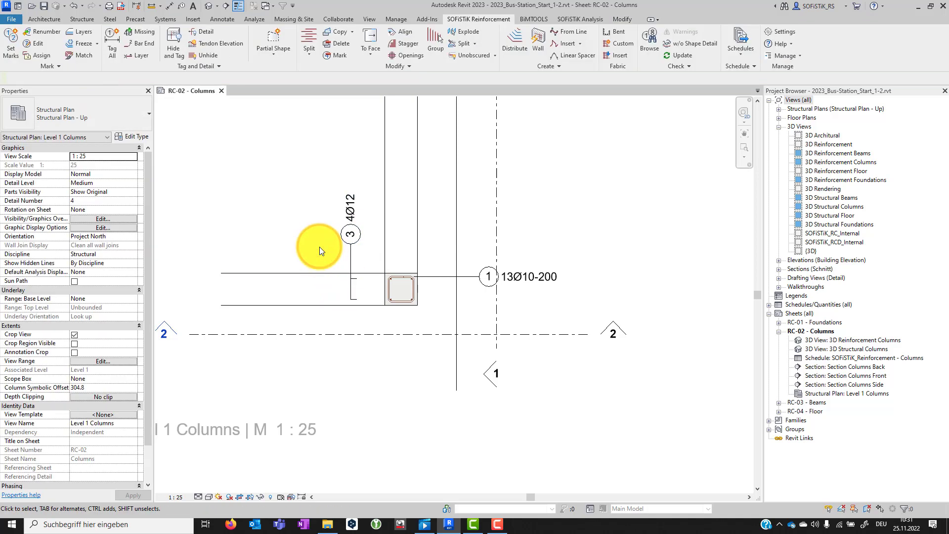
{"action": "left_click", "coordinate": [205, 64]}
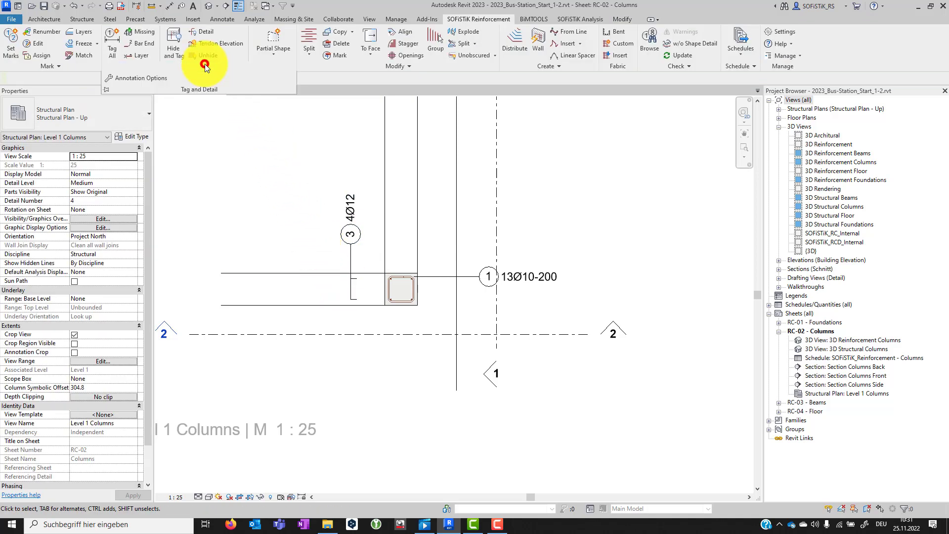
{"action": "left_click", "coordinate": [145, 78]}
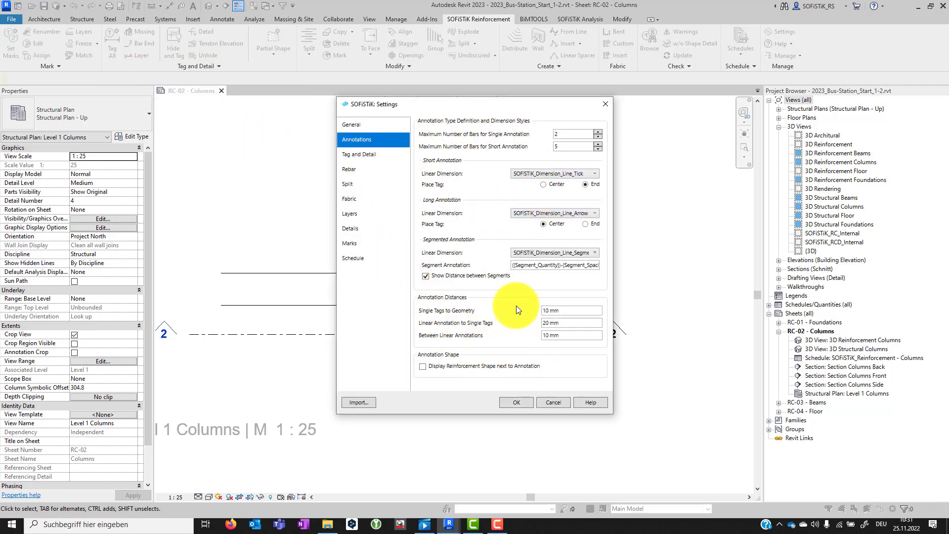
{"action": "left_click", "coordinate": [606, 102]}
{"action": "scroll", "coordinate": [606, 101], "scroll_direction": "down", "scroll_amount": 2}
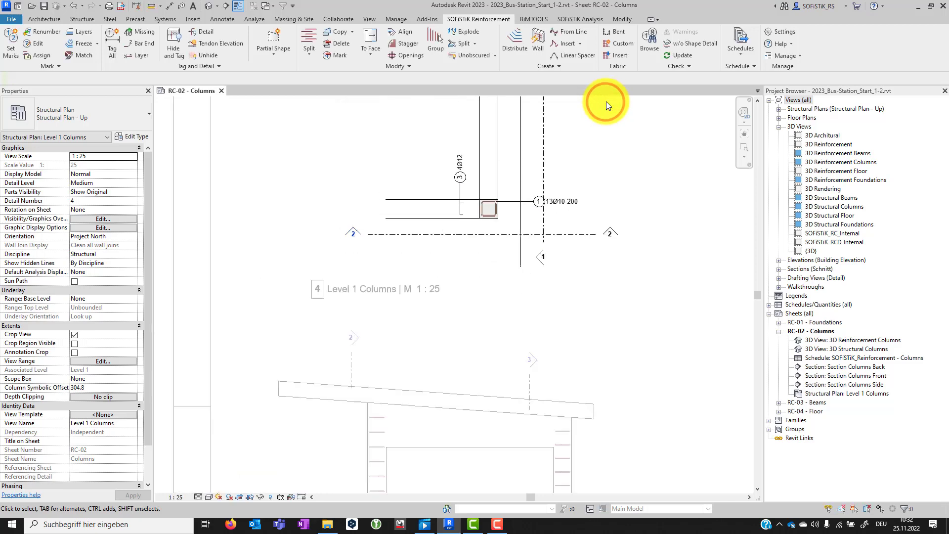
{"action": "scroll", "coordinate": [606, 102], "scroll_direction": "down", "scroll_amount": 1}
{"action": "scroll", "coordinate": [437, 176], "scroll_direction": "down", "scroll_amount": 3}
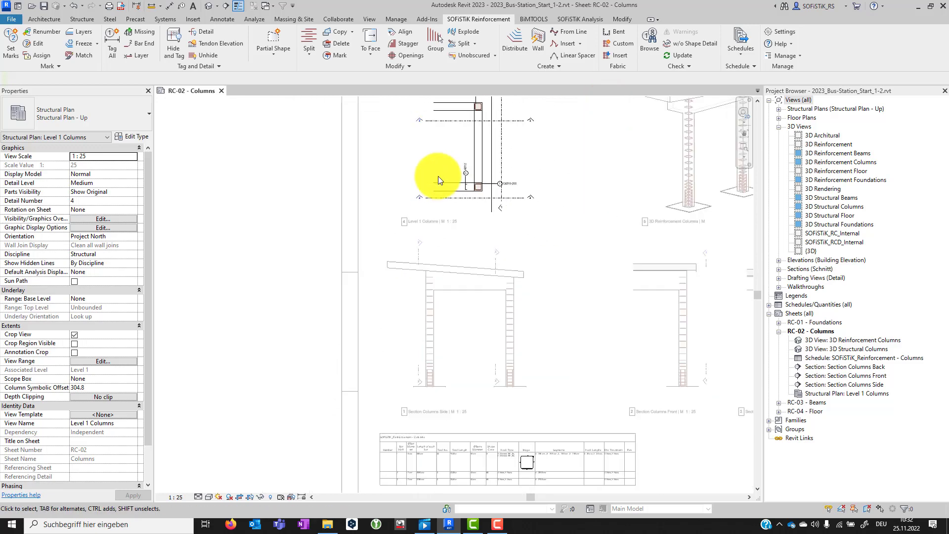
{"action": "left_click", "coordinate": [458, 325]}
{"action": "scroll", "coordinate": [507, 339], "scroll_direction": "up", "scroll_amount": 2}
{"action": "scroll", "coordinate": [526, 316], "scroll_direction": "up", "scroll_amount": 1}
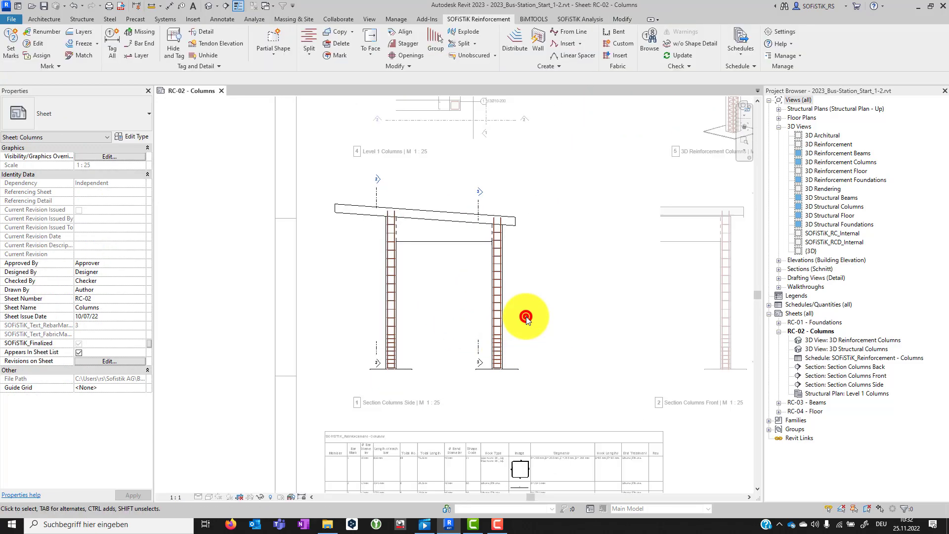
{"action": "left_click", "coordinate": [525, 316]}
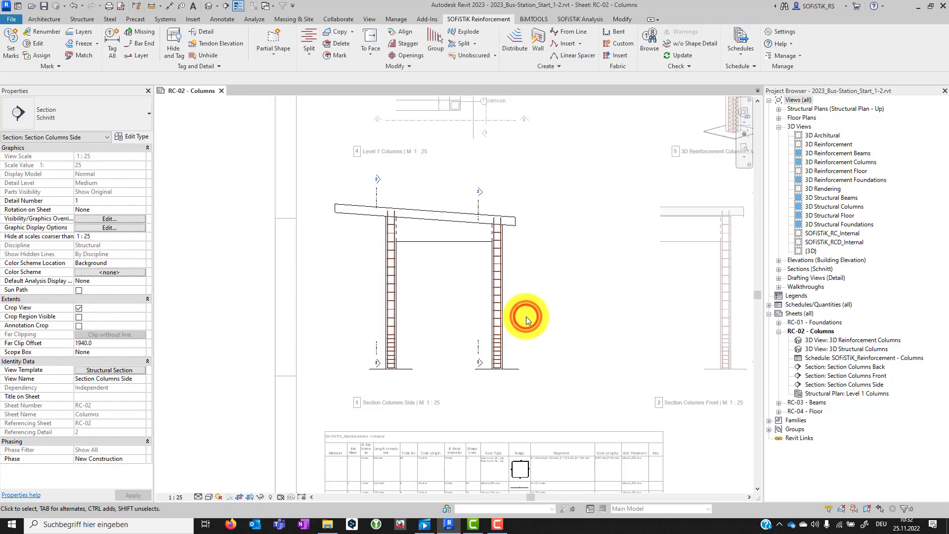
Tag All section rebar and move the left column's two rebar dimensions beside it
{"action": "left_click", "coordinate": [110, 39]}
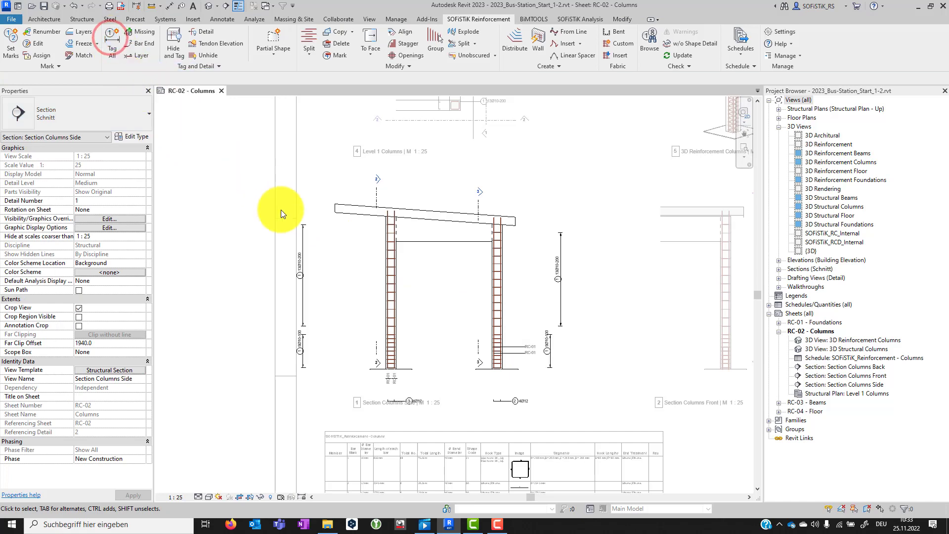
{"action": "left_click", "coordinate": [304, 295]}
{"action": "left_click", "coordinate": [301, 353], "text": "ctrl"}
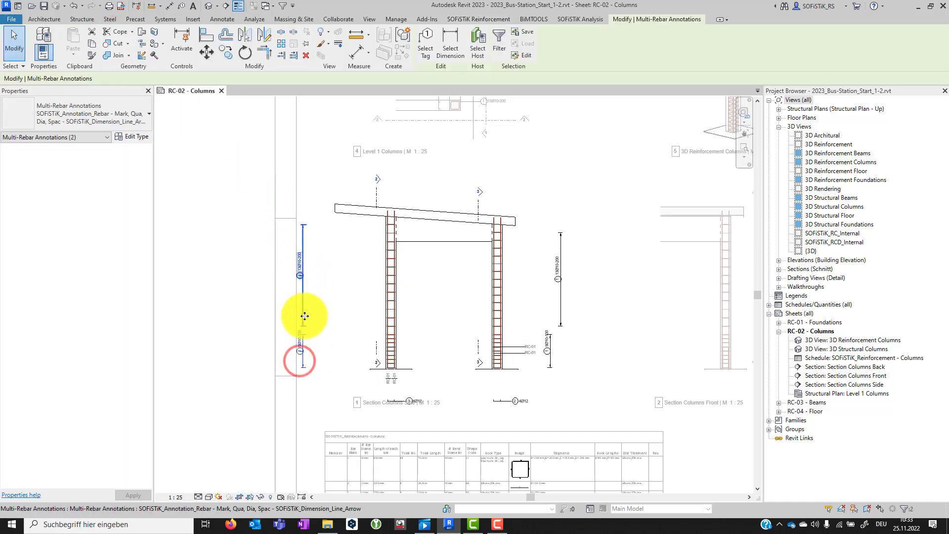
{"action": "left_click_drag", "start_coordinate": [302, 315], "coordinate": [338, 315]}
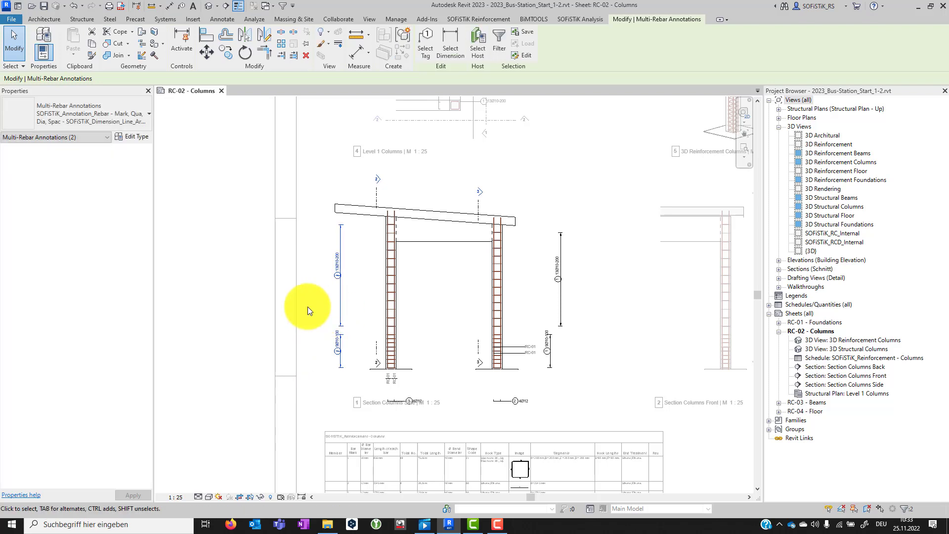
{"action": "scroll", "coordinate": [306, 304], "scroll_direction": "down", "scroll_amount": 1}
{"action": "scroll", "coordinate": [538, 322], "scroll_direction": "up", "scroll_amount": 2}
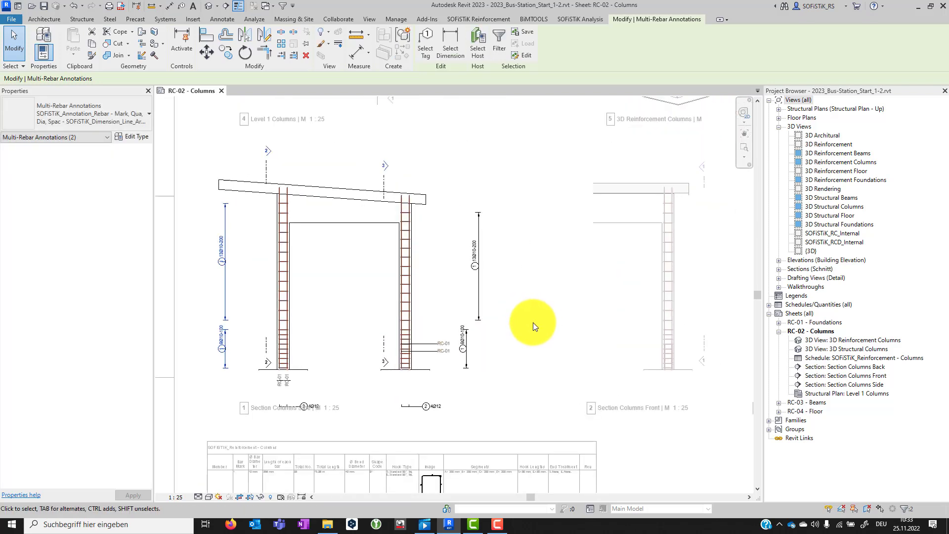
{"action": "double_click", "coordinate": [532, 322]}
Align the right column's upper rebar dimension to the lower one
{"action": "left_click", "coordinate": [208, 39]}
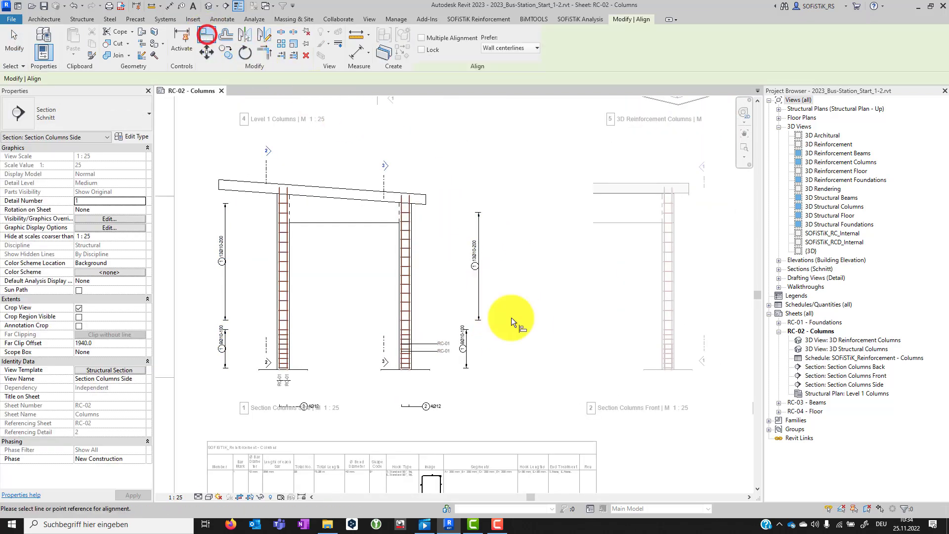
{"action": "left_click", "coordinate": [464, 327]}
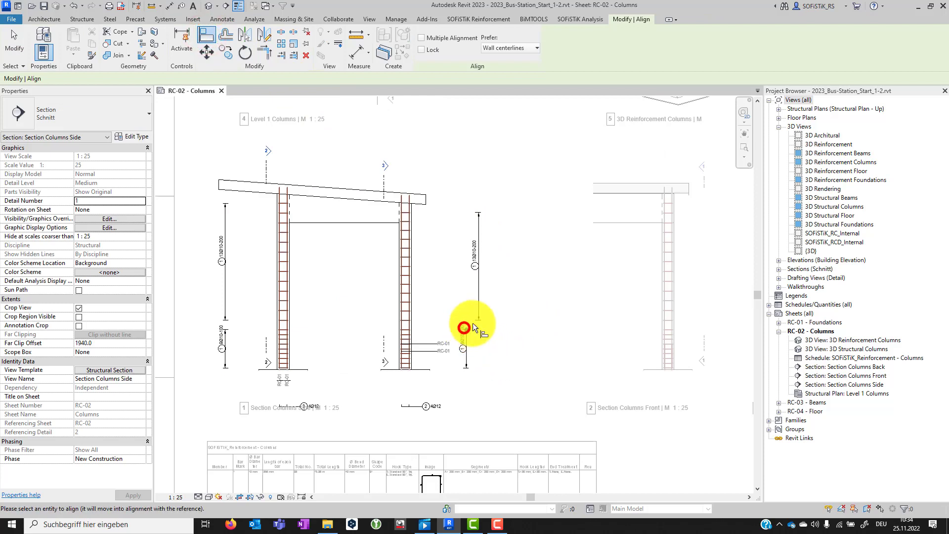
{"action": "left_click", "coordinate": [479, 318]}
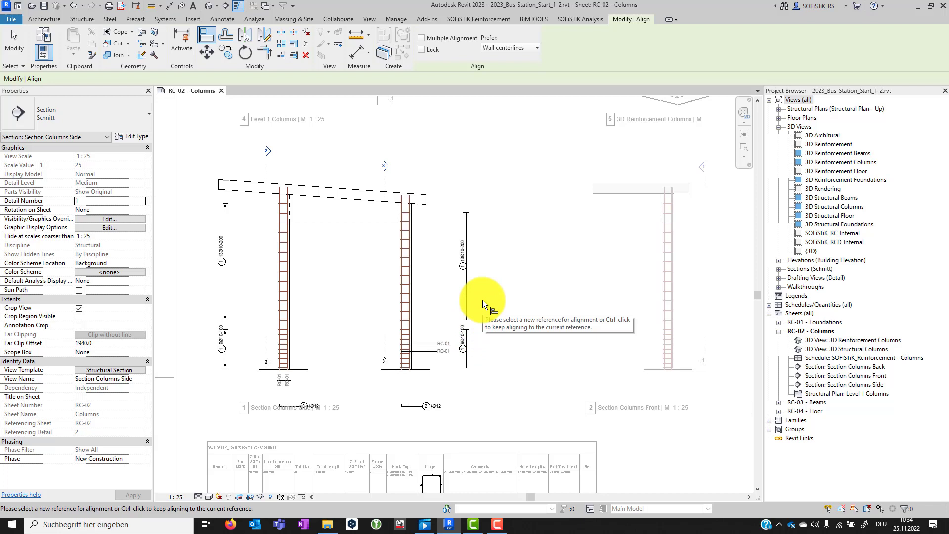
{"action": "key", "text": "Escape"}
{"action": "key", "text": "Escape"}
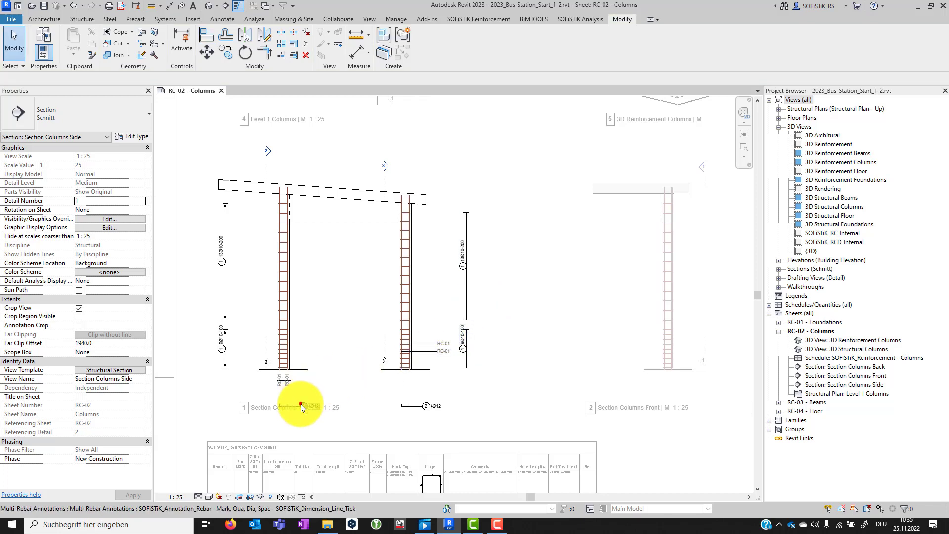
Move the 3 4Ø12 annotation above the beam and align the 2 4Ø12 tag with it
{"action": "left_click_drag", "start_coordinate": [300, 404], "coordinate": [288, 169]}
{"action": "left_click", "coordinate": [203, 39]}
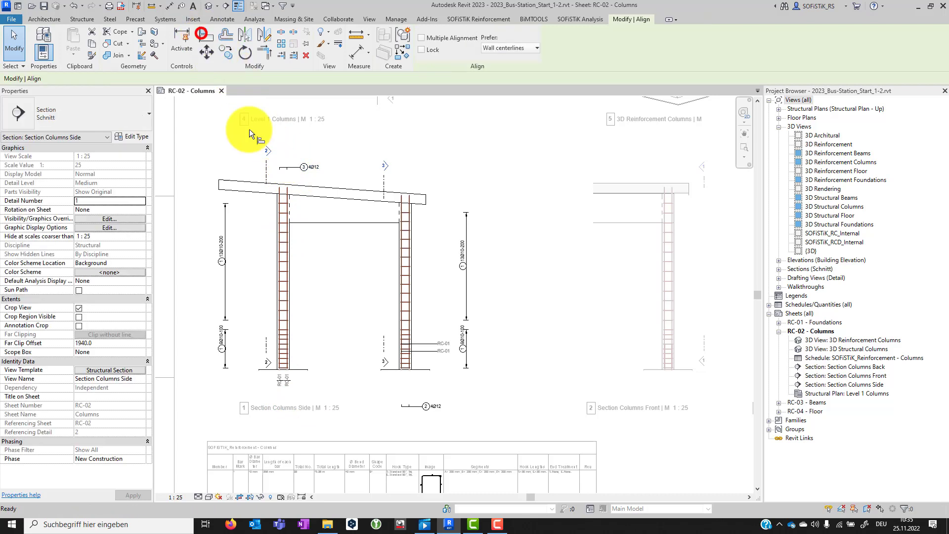
{"action": "left_click", "coordinate": [289, 167]}
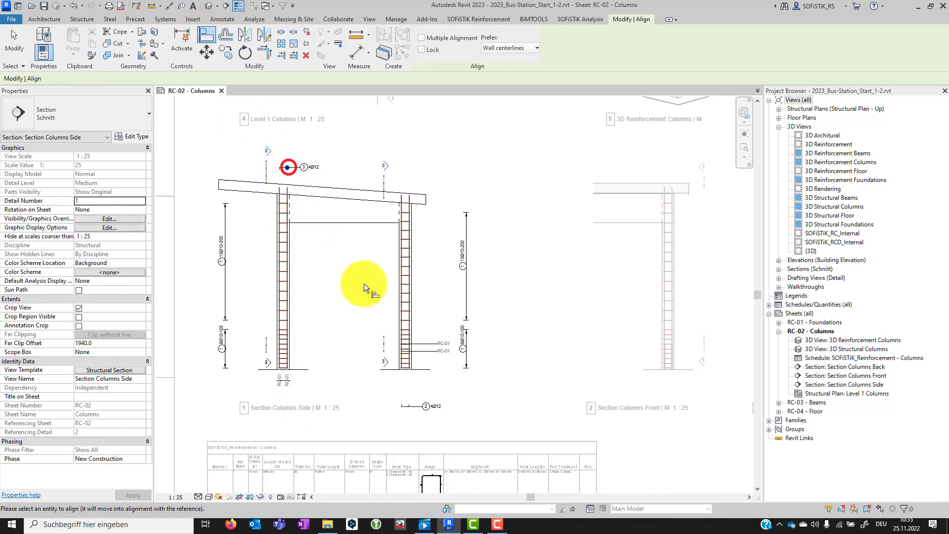
{"action": "left_click", "coordinate": [412, 406]}
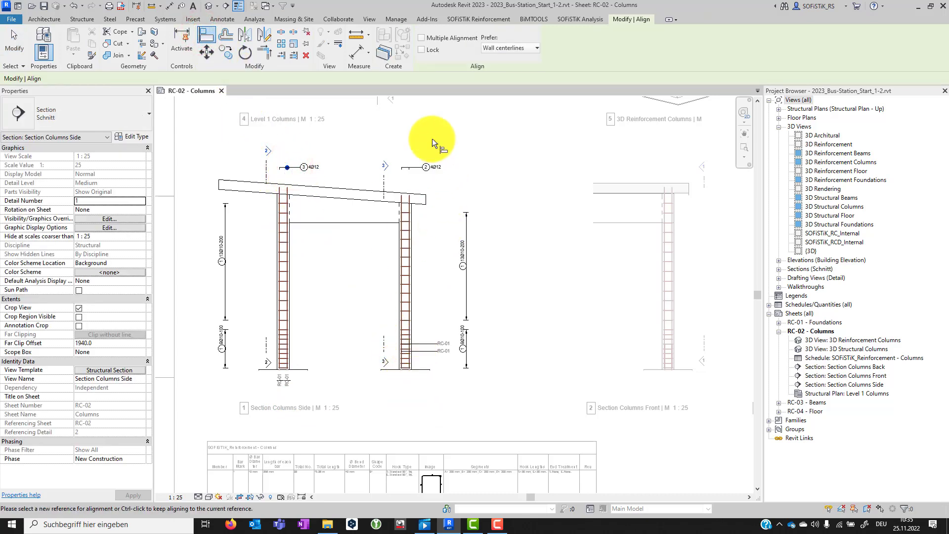
{"action": "scroll", "coordinate": [432, 139], "scroll_direction": "up", "scroll_amount": 2}
{"action": "key", "text": "Escape"}
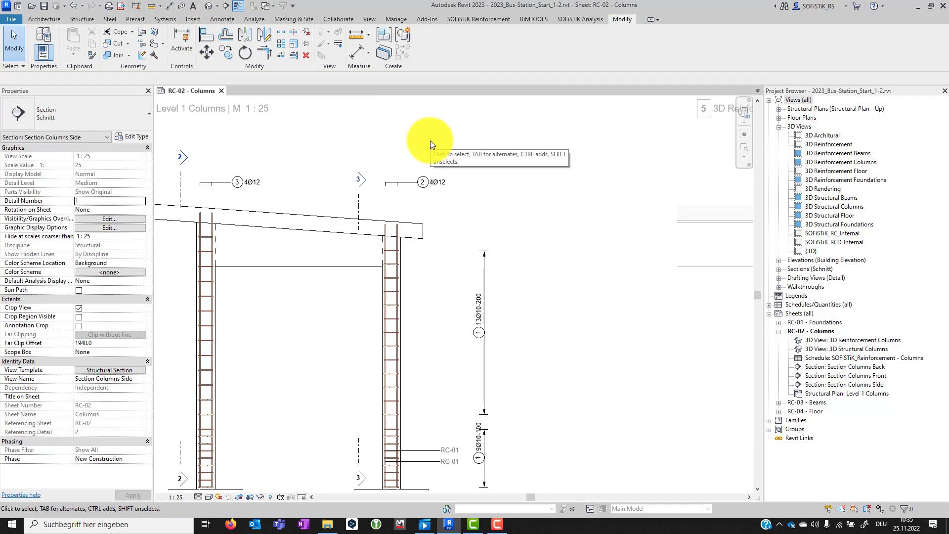
{"action": "scroll", "coordinate": [430, 141], "scroll_direction": "down", "scroll_amount": 2}
{"action": "scroll", "coordinate": [356, 149], "scroll_direction": "down", "scroll_amount": 2}
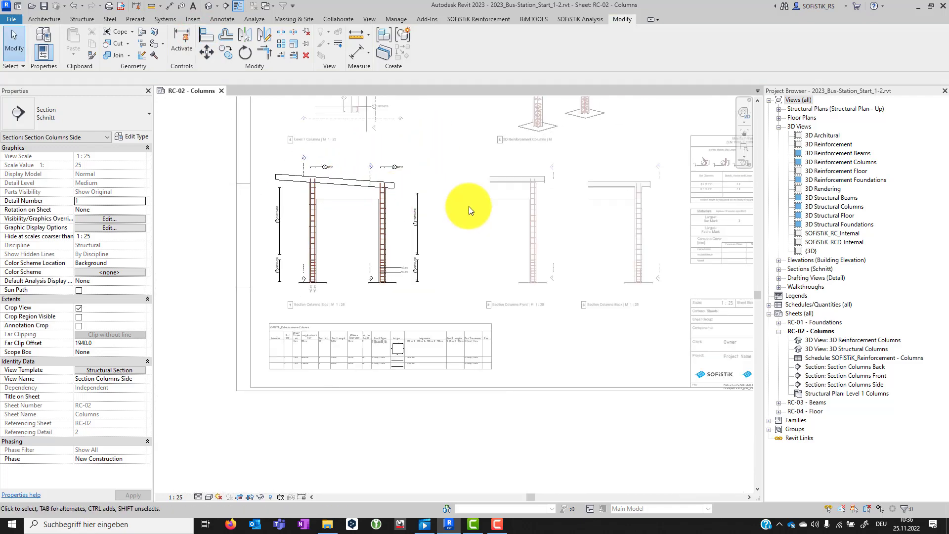
Activate the Section Columns Front viewport and Tag All its reinforcement
{"action": "left_click", "coordinate": [548, 238]}
{"action": "left_click", "coordinate": [547, 212]}
{"action": "double_click", "coordinate": [558, 174]}
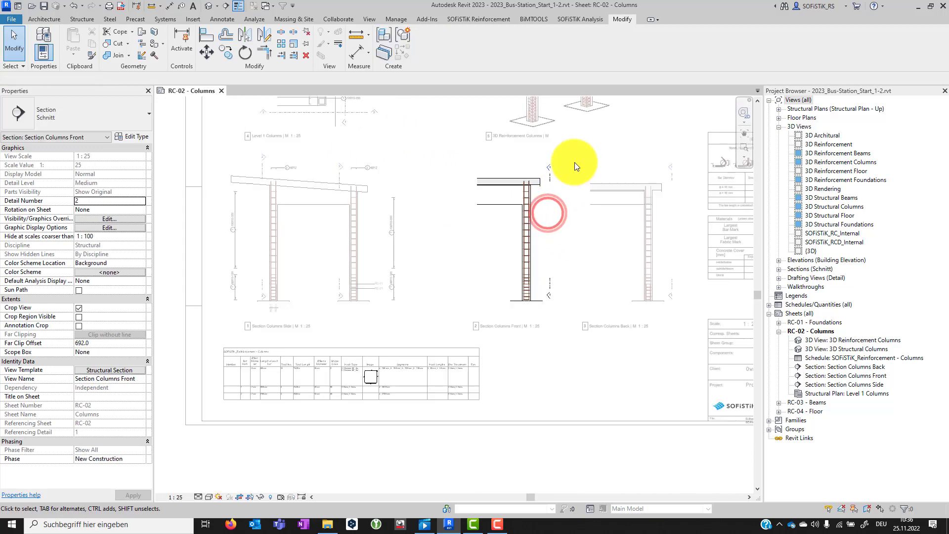
{"action": "scroll", "coordinate": [544, 157], "scroll_direction": "up", "scroll_amount": 2}
{"action": "left_click", "coordinate": [455, 20]}
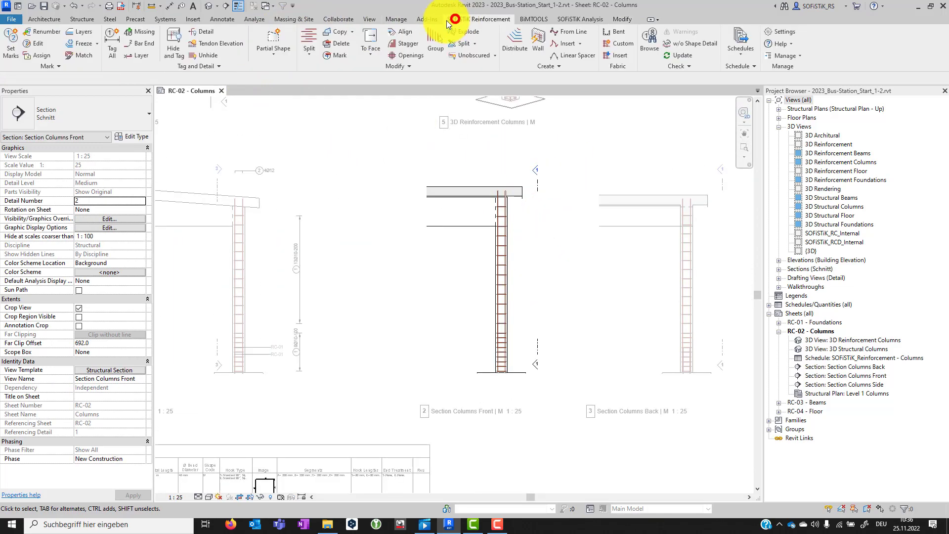
{"action": "left_click", "coordinate": [114, 42]}
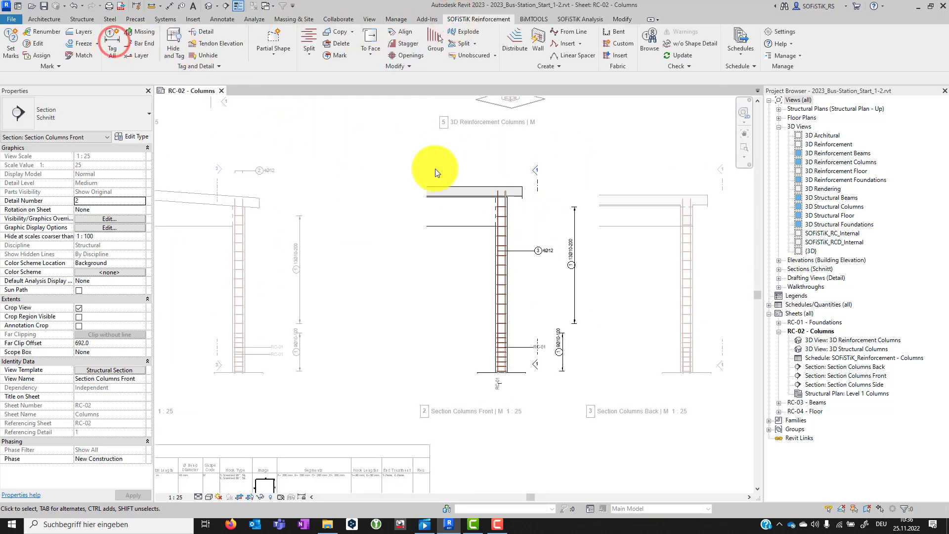
{"action": "right_click", "coordinate": [607, 290]}
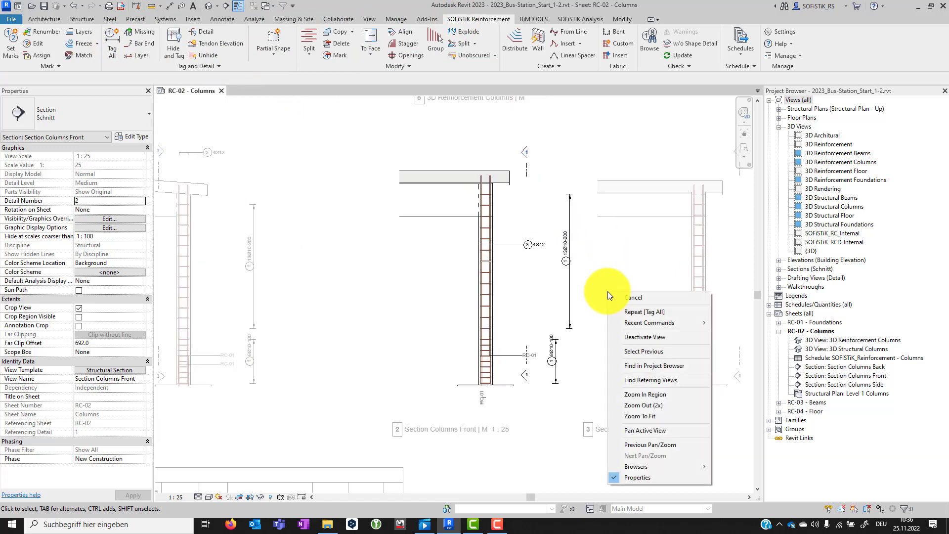
{"action": "left_click", "coordinate": [606, 290]}
{"action": "scroll", "coordinate": [606, 287], "scroll_direction": "up", "scroll_amount": 2}
{"action": "scroll", "coordinate": [606, 288], "scroll_direction": "up", "scroll_amount": 1}
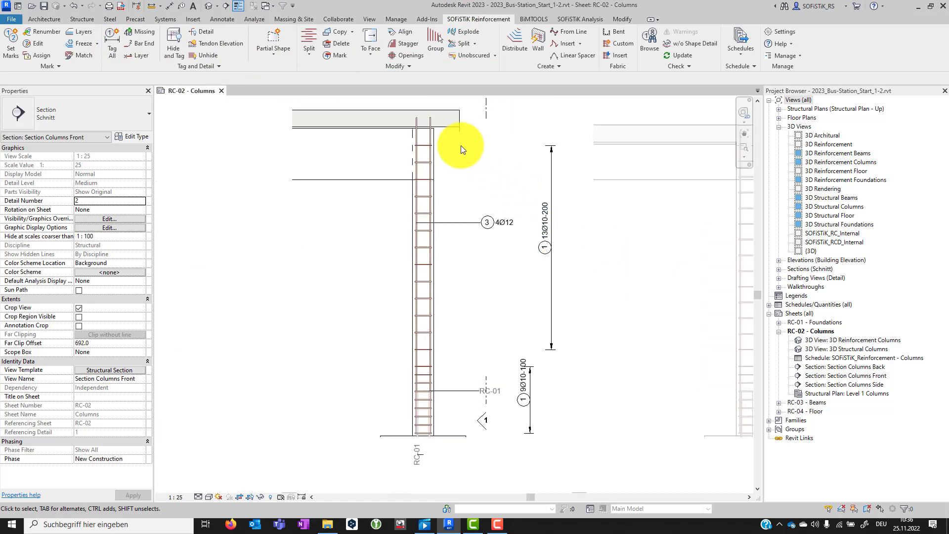
Shorten the front section stirrup set to 11 bars and change it to ø20, Dmin=7ϕ
{"action": "left_click", "coordinate": [431, 147]}
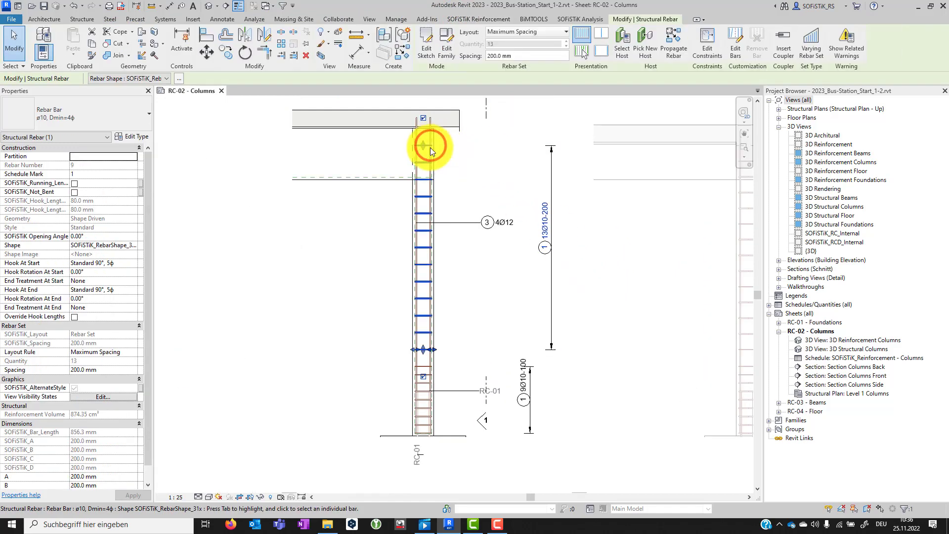
{"action": "left_click_drag", "start_coordinate": [423, 147], "coordinate": [422, 188]}
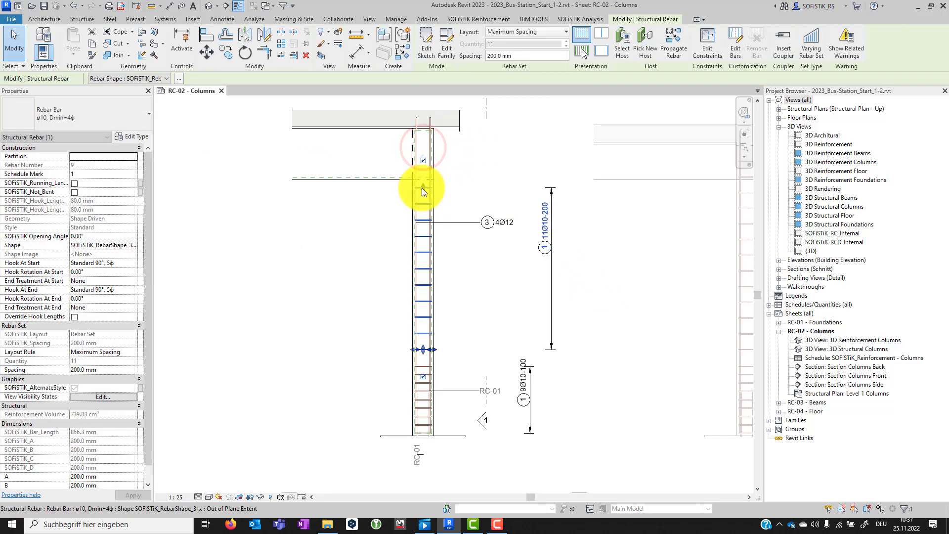
{"action": "left_click", "coordinate": [59, 109]}
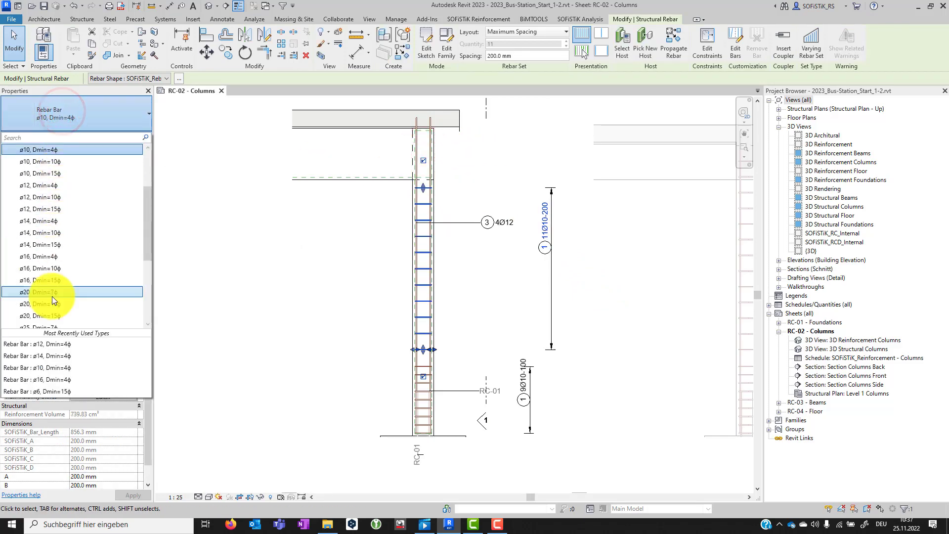
{"action": "left_click", "coordinate": [51, 292]}
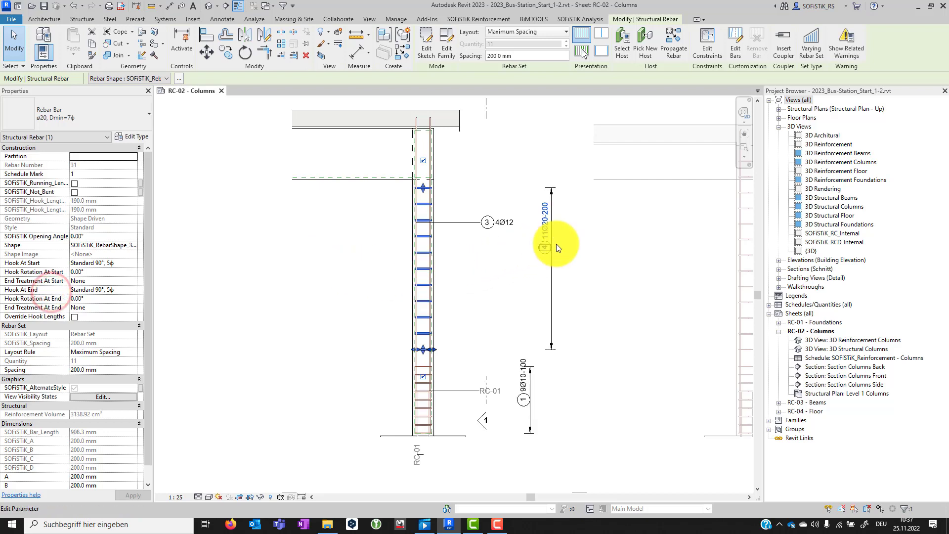
{"action": "scroll", "coordinate": [577, 239], "scroll_direction": "up", "scroll_amount": 2}
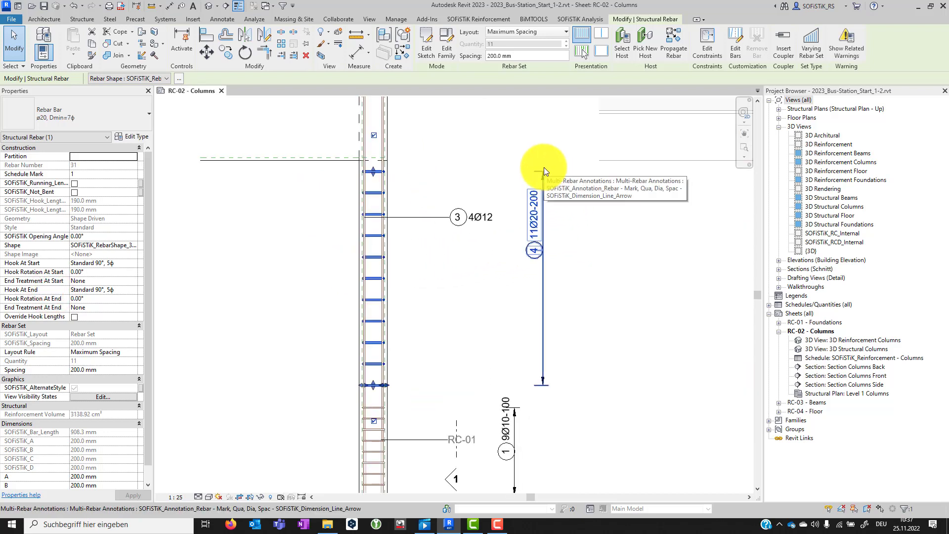
{"action": "left_click", "coordinate": [436, 266]}
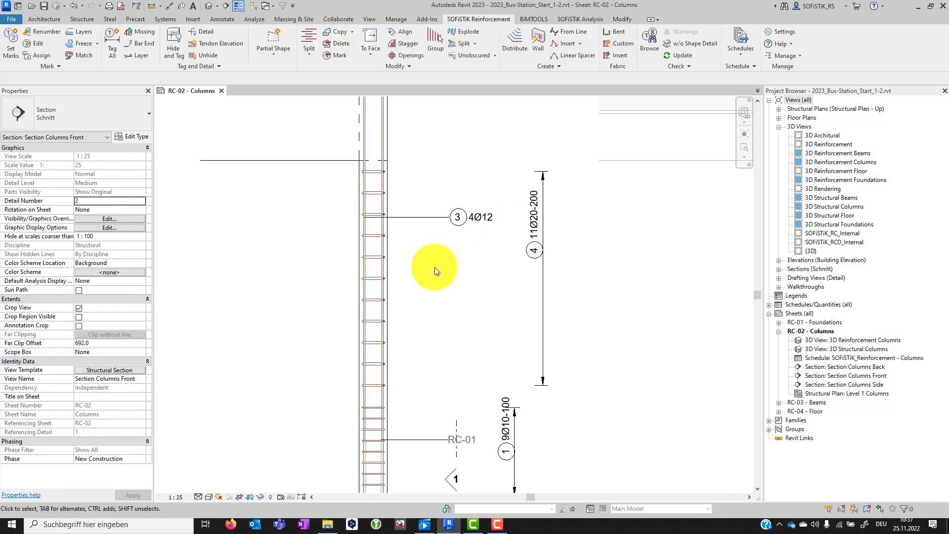
Undo the stirrup change, restoring 13Ø10-200, and deactivate the viewport to view the whole sheet
{"action": "left_click", "coordinate": [74, 6]}
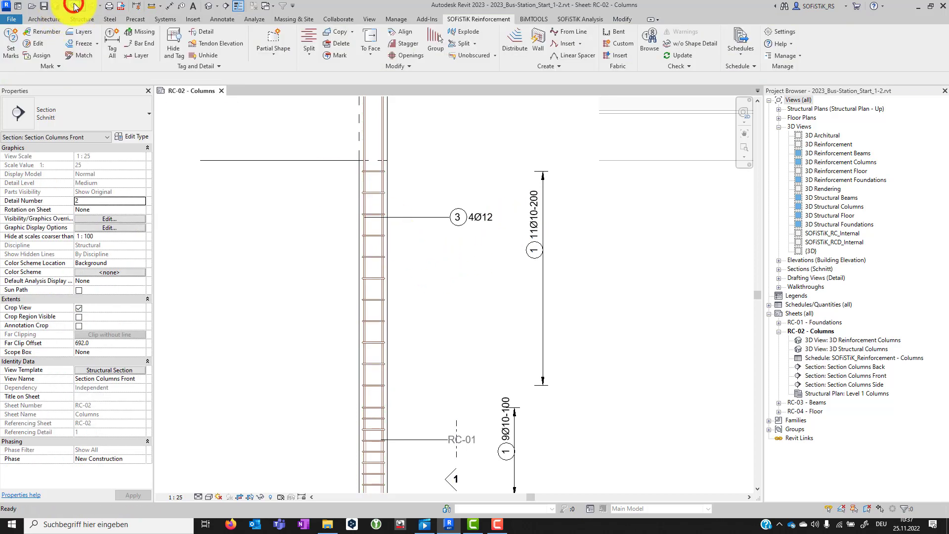
{"action": "scroll", "coordinate": [418, 256], "scroll_direction": "down", "scroll_amount": 1}
{"action": "scroll", "coordinate": [476, 222], "scroll_direction": "down", "scroll_amount": 2}
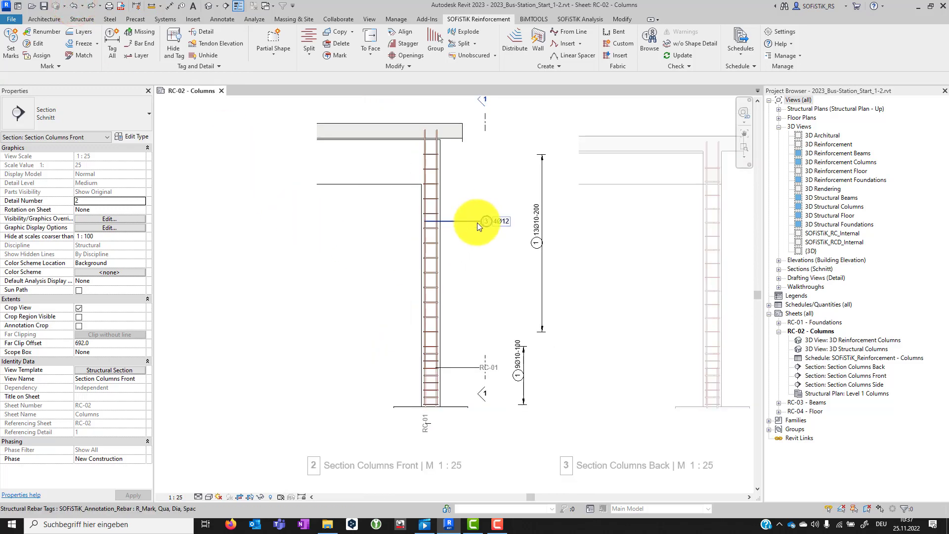
{"action": "scroll", "coordinate": [442, 255], "scroll_direction": "down", "scroll_amount": 2}
{"action": "scroll", "coordinate": [304, 154], "scroll_direction": "down", "scroll_amount": 2}
{"action": "double_click", "coordinate": [298, 146]}
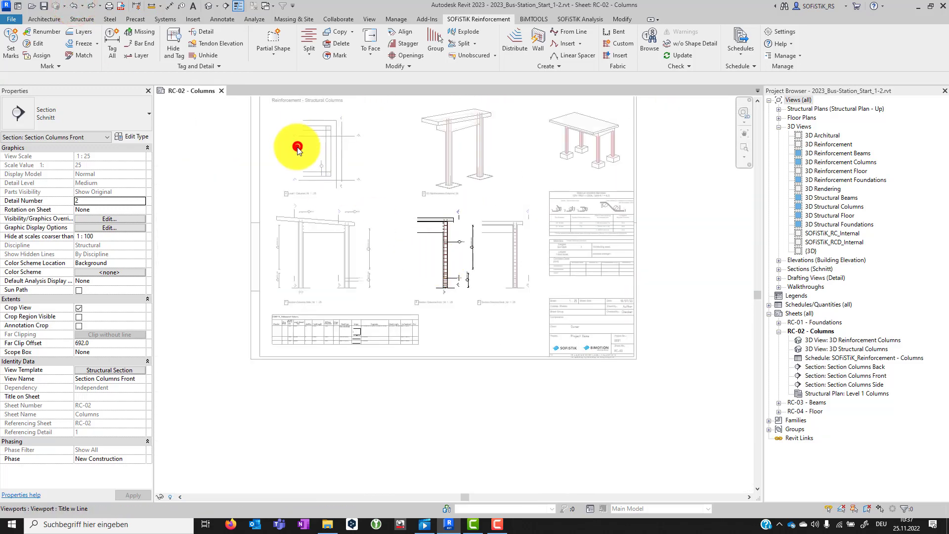
{"action": "scroll", "coordinate": [292, 113], "scroll_direction": "up", "scroll_amount": 2}
{"action": "scroll", "coordinate": [289, 115], "scroll_direction": "up", "scroll_amount": 2}
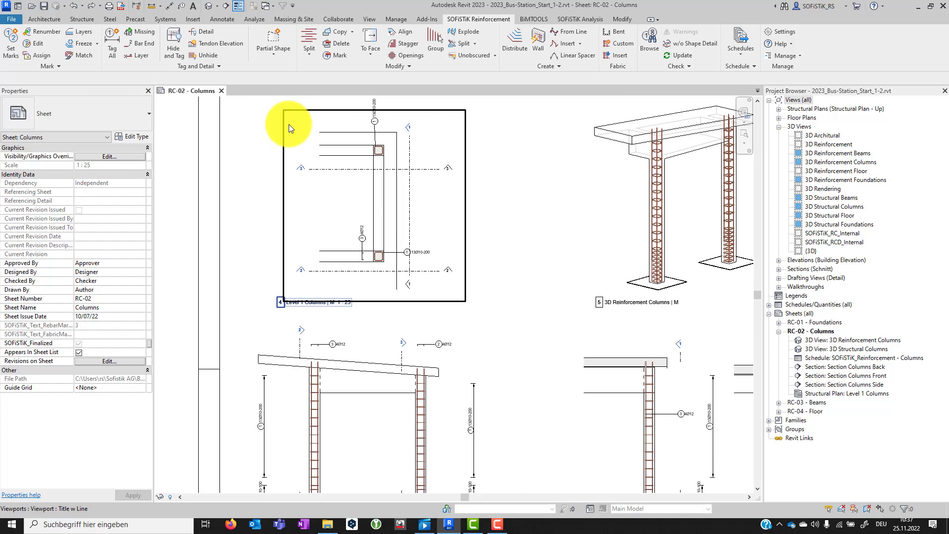
Place a Shape Detail of the 88Ø10 column stirrup above the rebar in the Level 1 Columns plan
{"action": "double_click", "coordinate": [334, 213]}
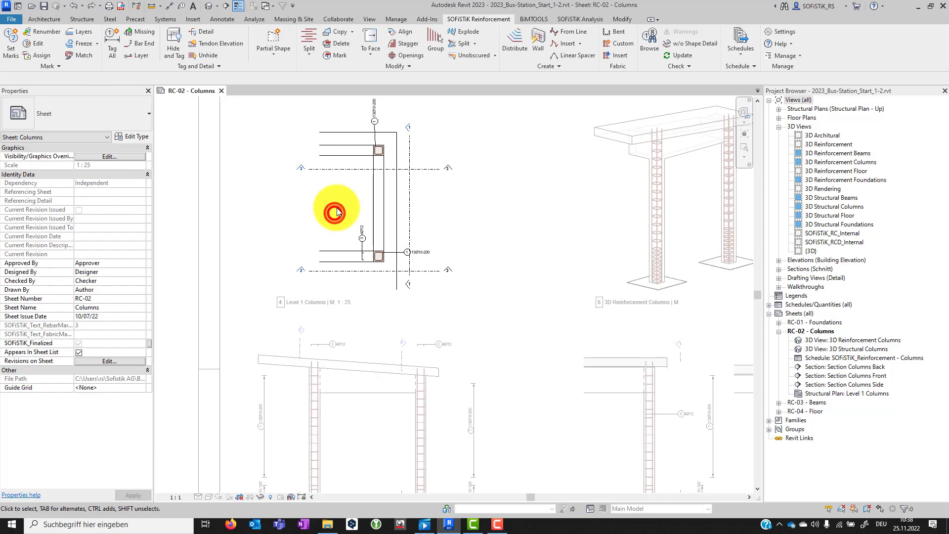
{"action": "left_click", "coordinate": [272, 56]}
{"action": "left_click", "coordinate": [285, 73]}
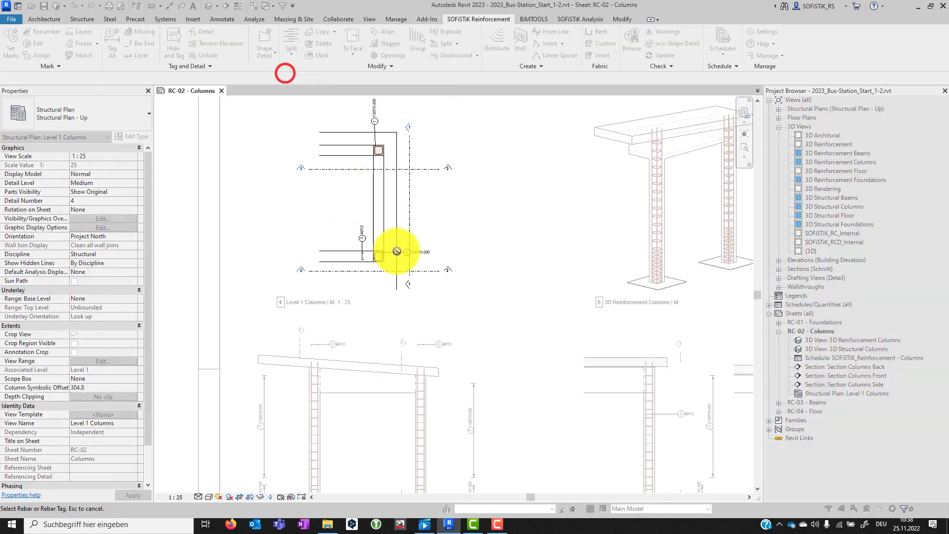
{"action": "scroll", "coordinate": [389, 270], "scroll_direction": "up", "scroll_amount": 3}
{"action": "scroll", "coordinate": [275, 149], "scroll_direction": "up", "scroll_amount": 1}
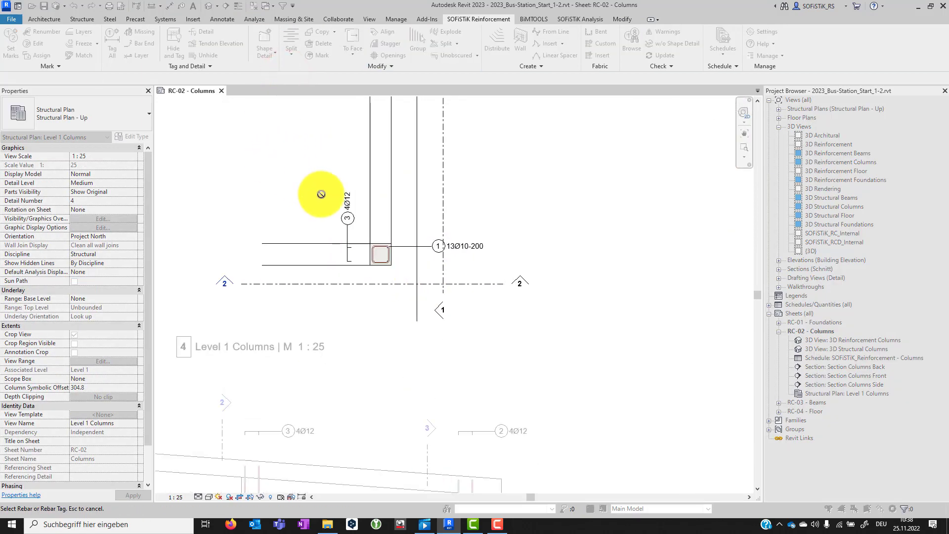
{"action": "left_click", "coordinate": [371, 254]}
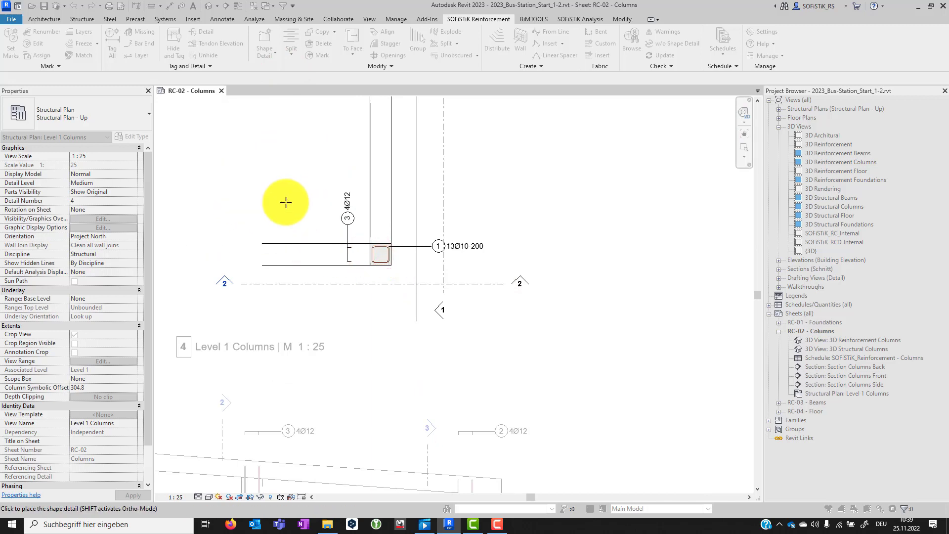
{"action": "left_click", "coordinate": [312, 168]}
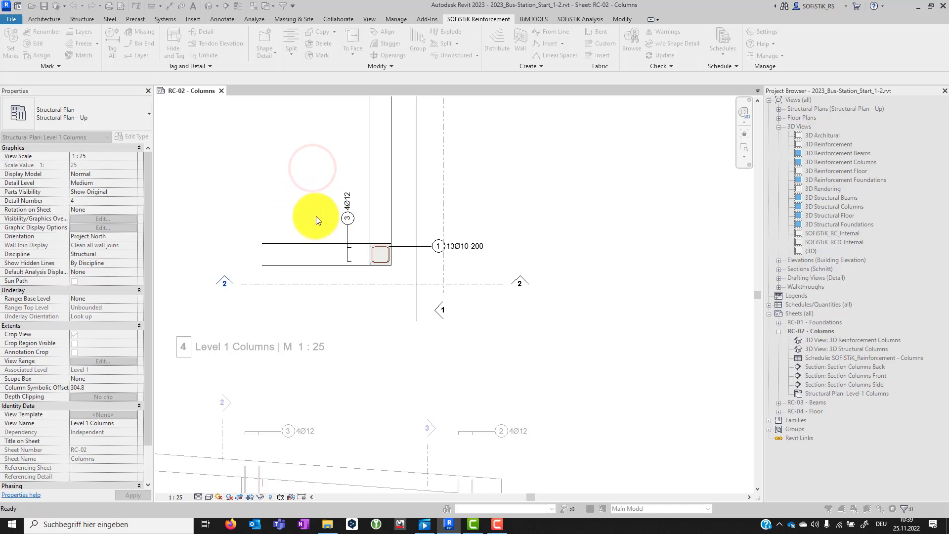
Undo a trial widening of the plan stirrup, leaving it at 13Ø10-200, and view the full RC-02 sheet
{"action": "scroll", "coordinate": [337, 138], "scroll_direction": "up", "scroll_amount": 2}
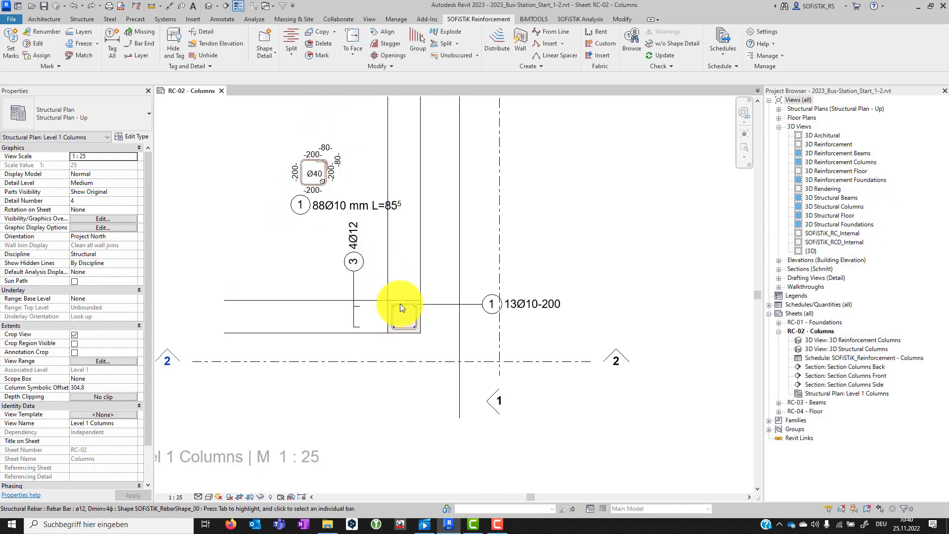
{"action": "left_click", "coordinate": [416, 318]}
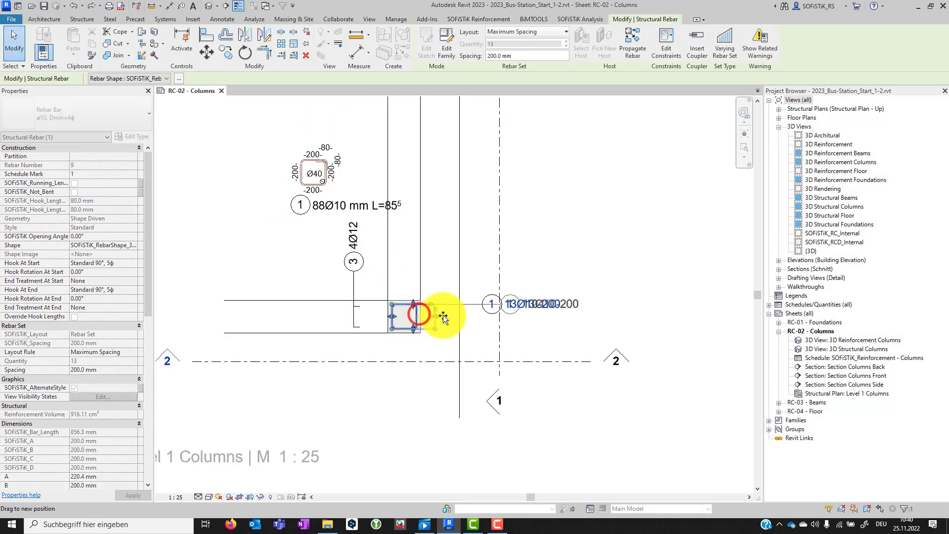
{"action": "left_click_drag", "start_coordinate": [420, 317], "coordinate": [237, 162]}
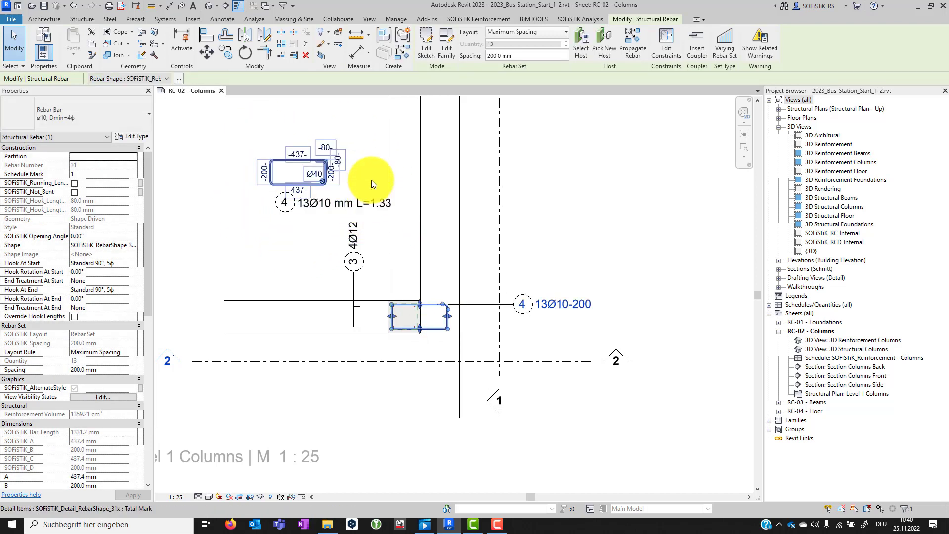
{"action": "left_click", "coordinate": [73, 5]}
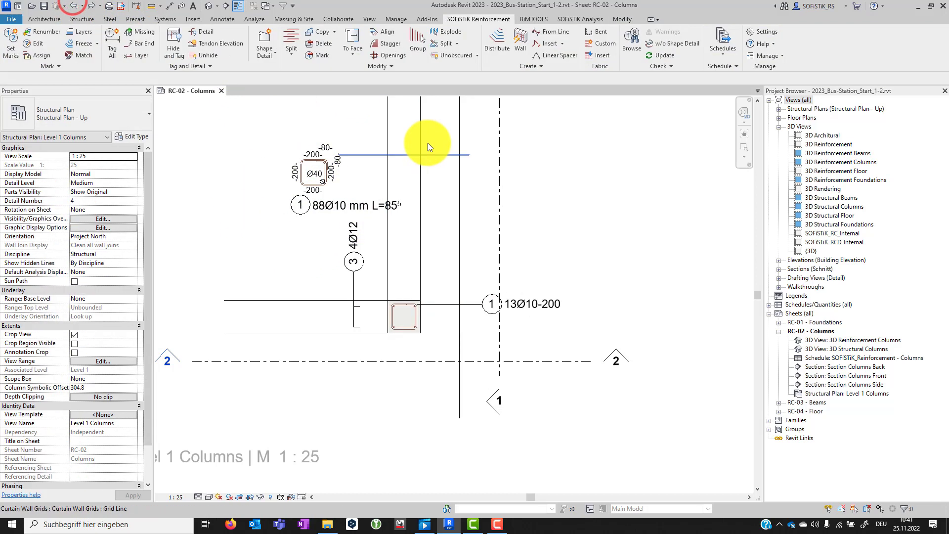
{"action": "scroll", "coordinate": [410, 142], "scroll_direction": "down", "scroll_amount": 2}
{"action": "scroll", "coordinate": [409, 143], "scroll_direction": "down", "scroll_amount": 1}
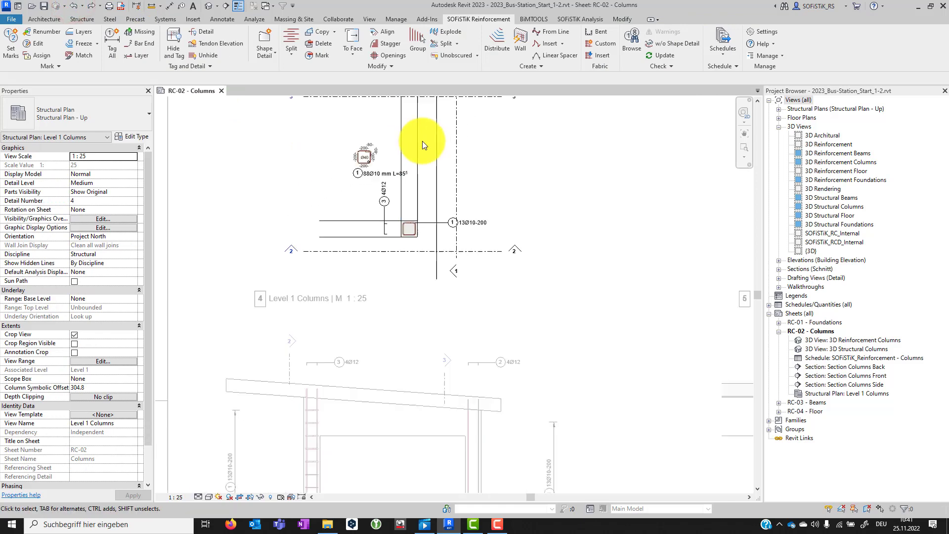
{"action": "scroll", "coordinate": [422, 140], "scroll_direction": "down", "scroll_amount": 1}
{"action": "scroll", "coordinate": [429, 140], "scroll_direction": "down", "scroll_amount": 1}
In the Section Columns Side view, place a shape detail of the left column's bar set beside the section
{"action": "left_click", "coordinate": [410, 314]}
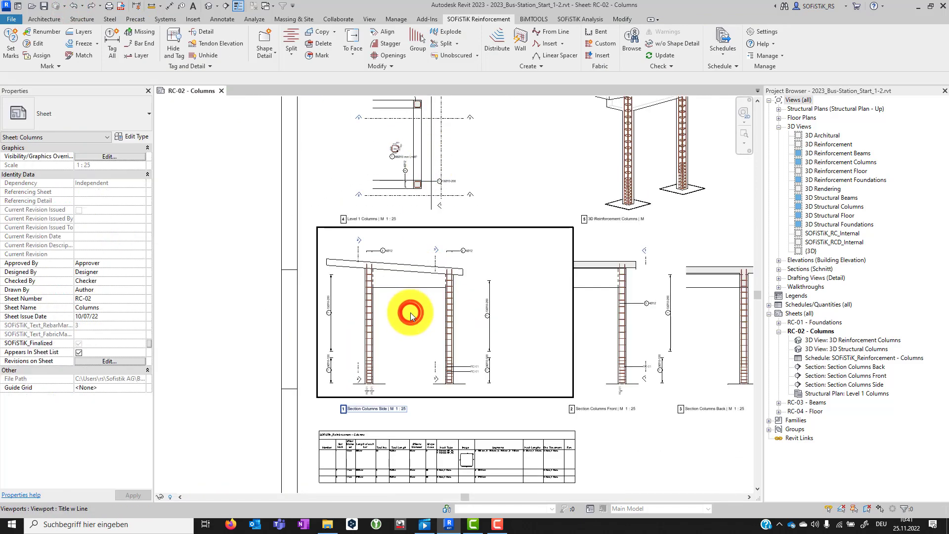
{"action": "double_click", "coordinate": [410, 315]}
{"action": "left_click", "coordinate": [271, 60]}
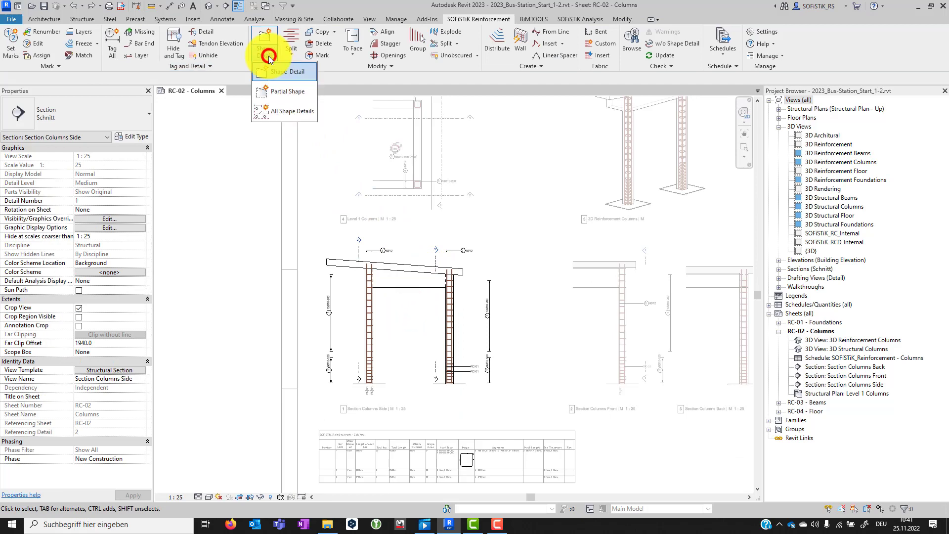
{"action": "left_click", "coordinate": [294, 91]}
{"action": "scroll", "coordinate": [535, 364], "scroll_direction": "up", "scroll_amount": 2}
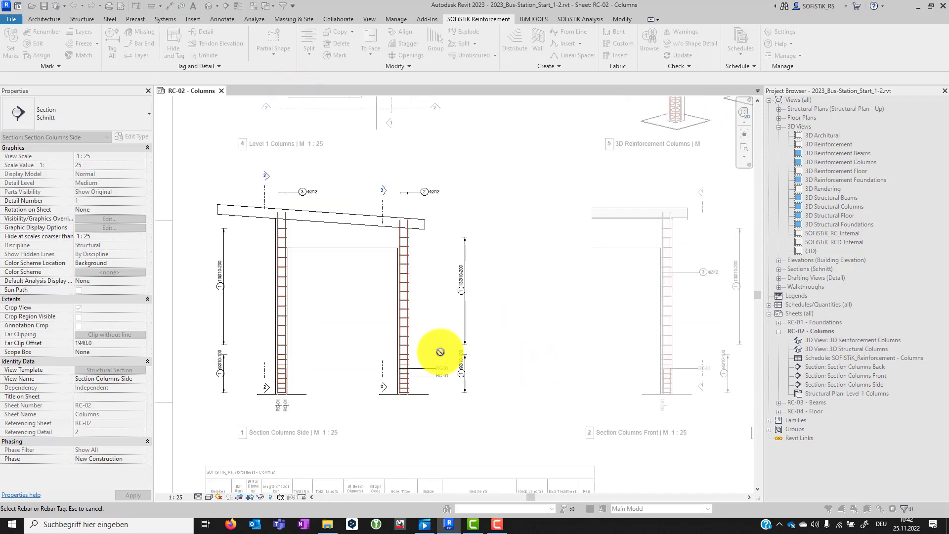
{"action": "left_click", "coordinate": [281, 304]}
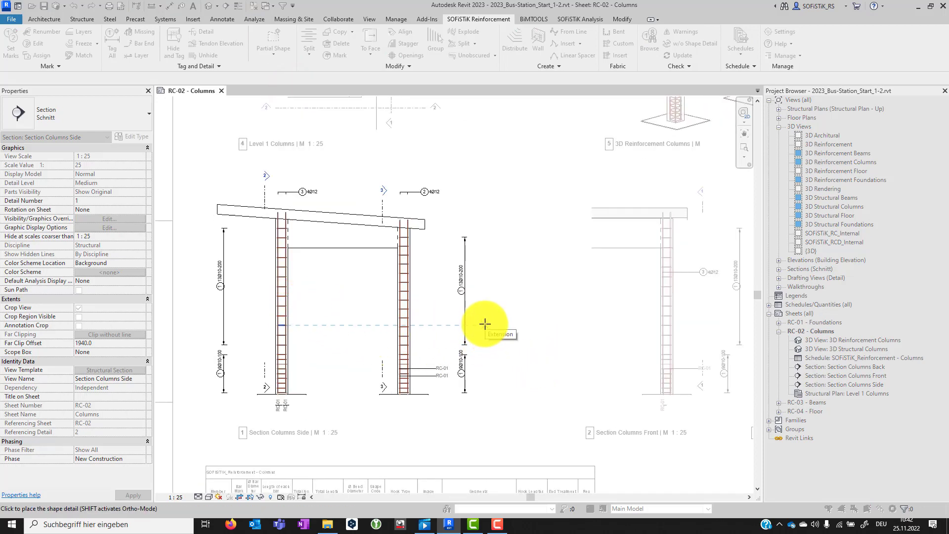
{"action": "left_click", "coordinate": [485, 323]}
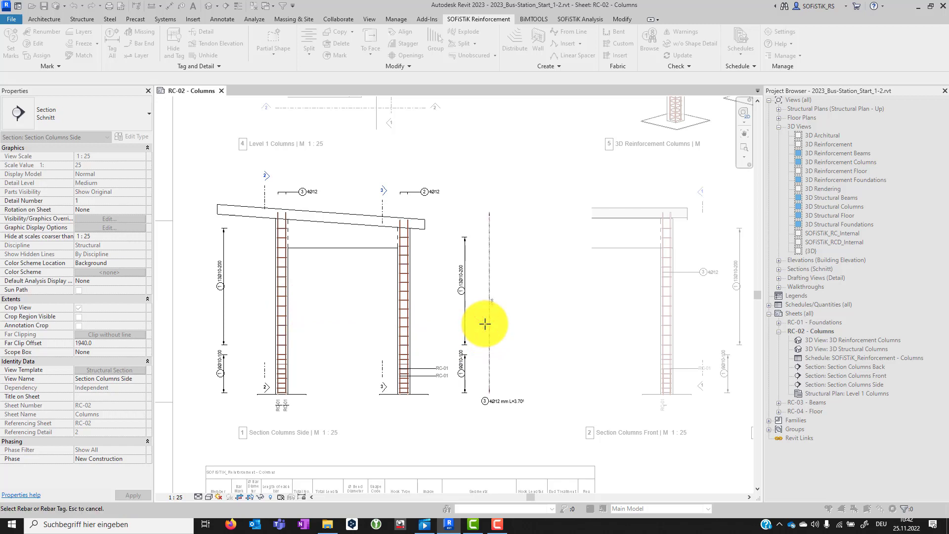
Place the right column's bar set shape detail next to the first one
{"action": "left_click", "coordinate": [408, 304]}
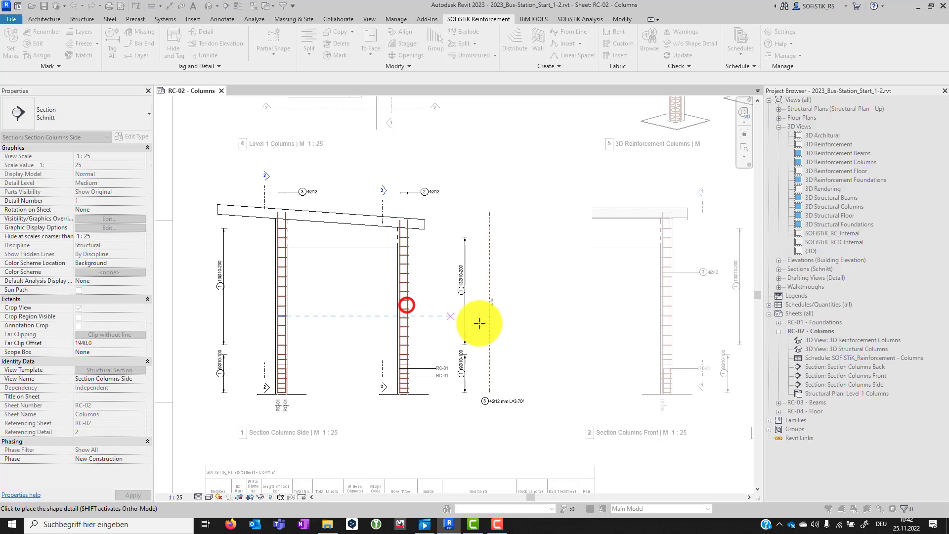
{"action": "left_click", "coordinate": [530, 339]}
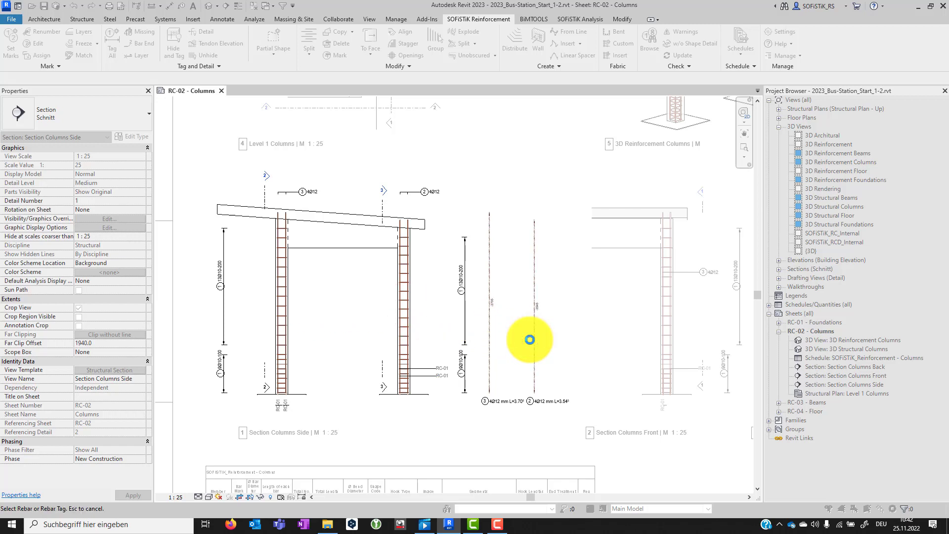
{"action": "key", "text": "Escape"}
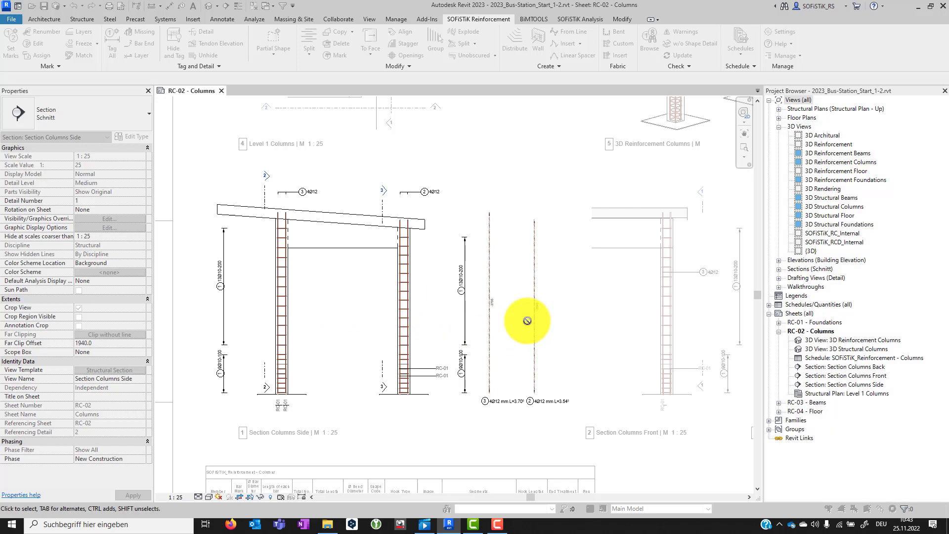
{"action": "scroll", "coordinate": [516, 432], "scroll_direction": "up", "scroll_amount": 2}
{"action": "scroll", "coordinate": [515, 432], "scroll_direction": "up", "scroll_amount": 2}
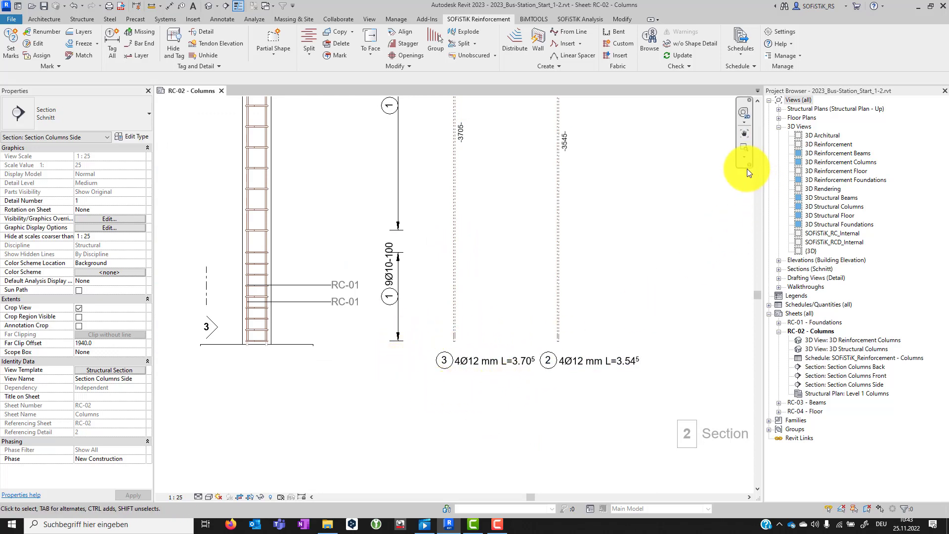
Create the SOFiSTiK_ShapeDetails_RC-02_1/25 drafting view of all shape details at scale 1:25
{"action": "left_click", "coordinate": [745, 149]}
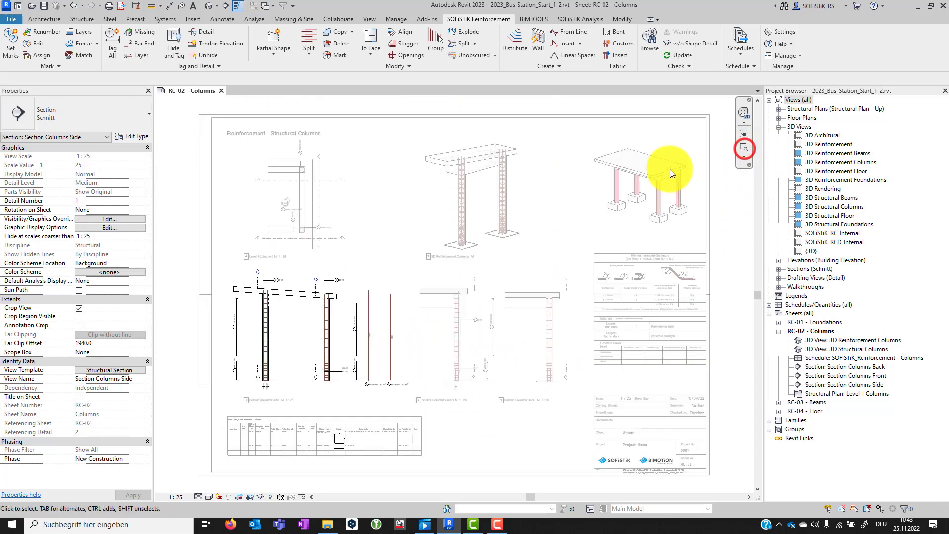
{"action": "double_click", "coordinate": [390, 197]}
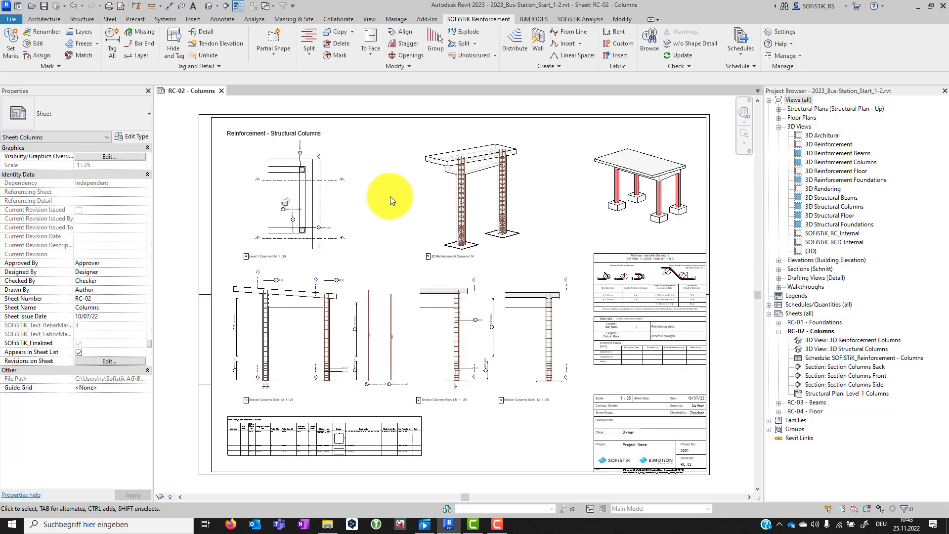
{"action": "left_click", "coordinate": [276, 49]}
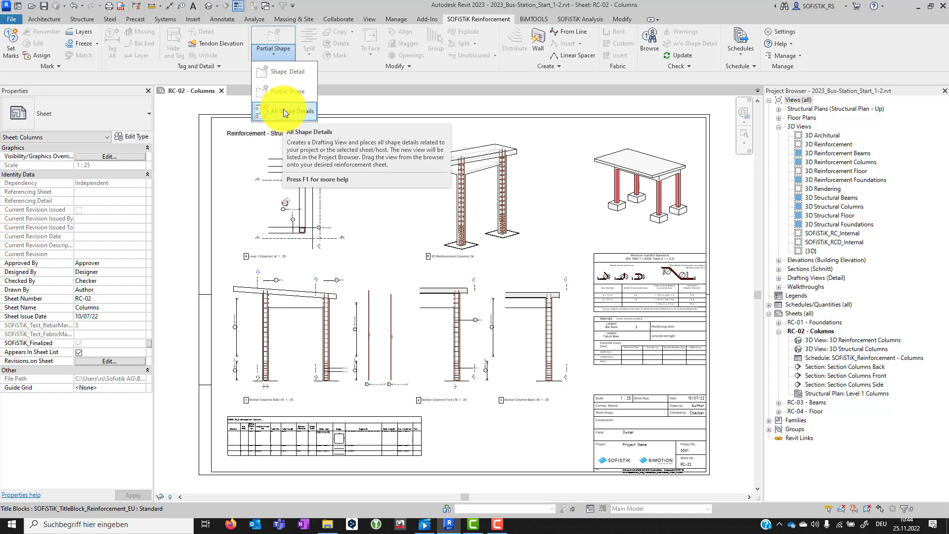
{"action": "left_click", "coordinate": [283, 110]}
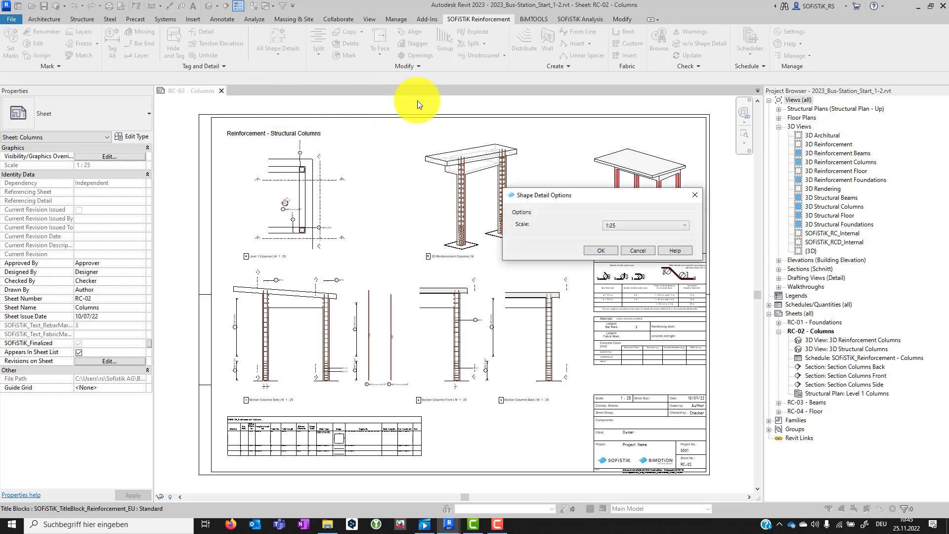
{"action": "left_click", "coordinate": [598, 251]}
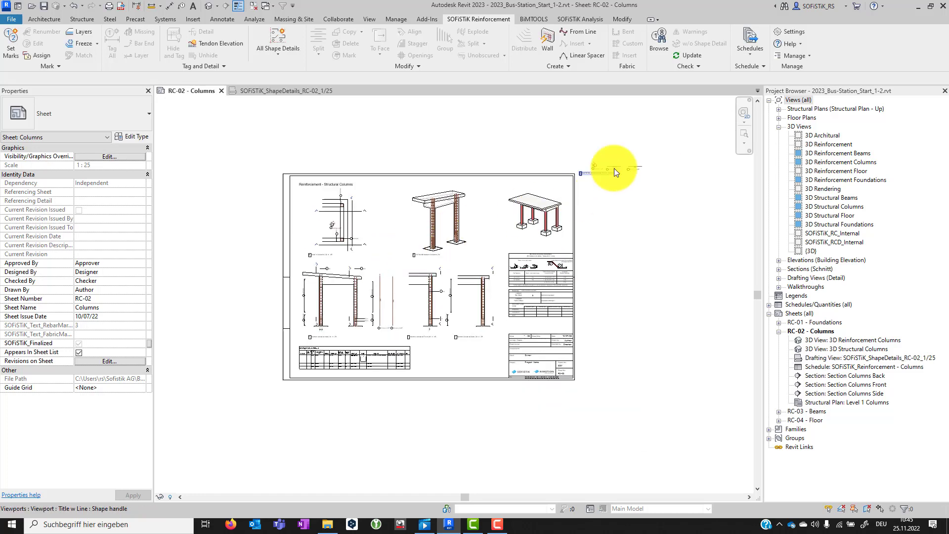
Move the ShapeDetails viewport onto sheet RC-02 below the column section views
{"action": "left_click", "coordinate": [617, 149]}
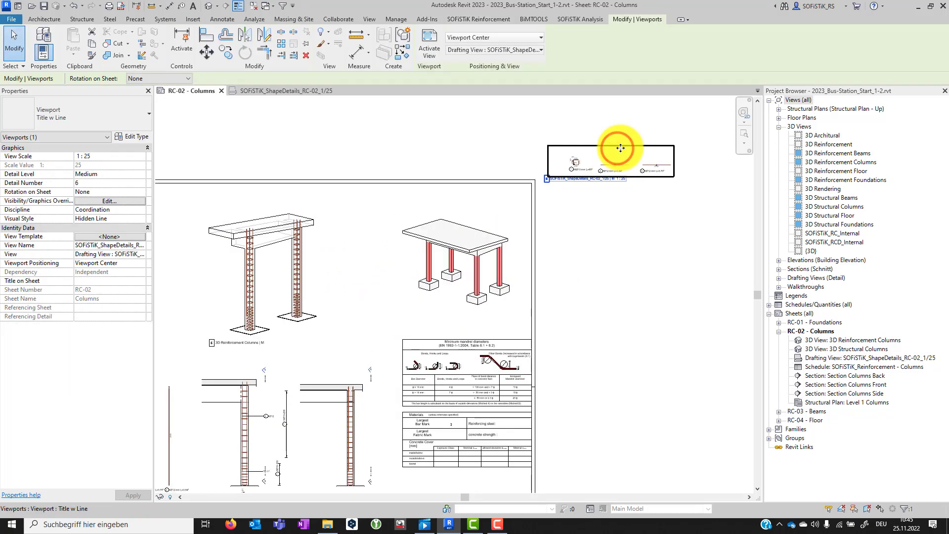
{"action": "left_click_drag", "start_coordinate": [620, 148], "coordinate": [391, 296]}
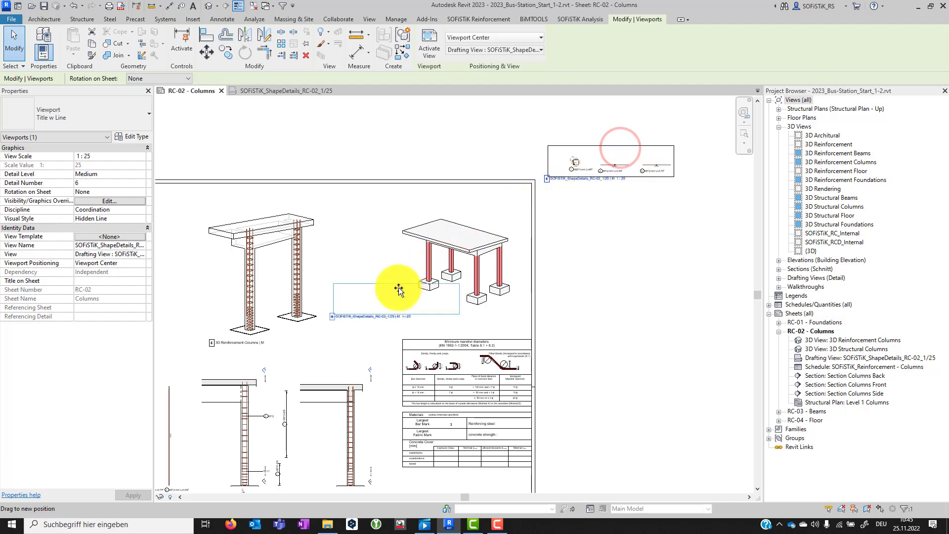
{"action": "scroll", "coordinate": [392, 246], "scroll_direction": "down", "scroll_amount": 1}
{"action": "scroll", "coordinate": [392, 245], "scroll_direction": "down", "scroll_amount": 1}
{"action": "scroll", "coordinate": [482, 221], "scroll_direction": "down", "scroll_amount": 1}
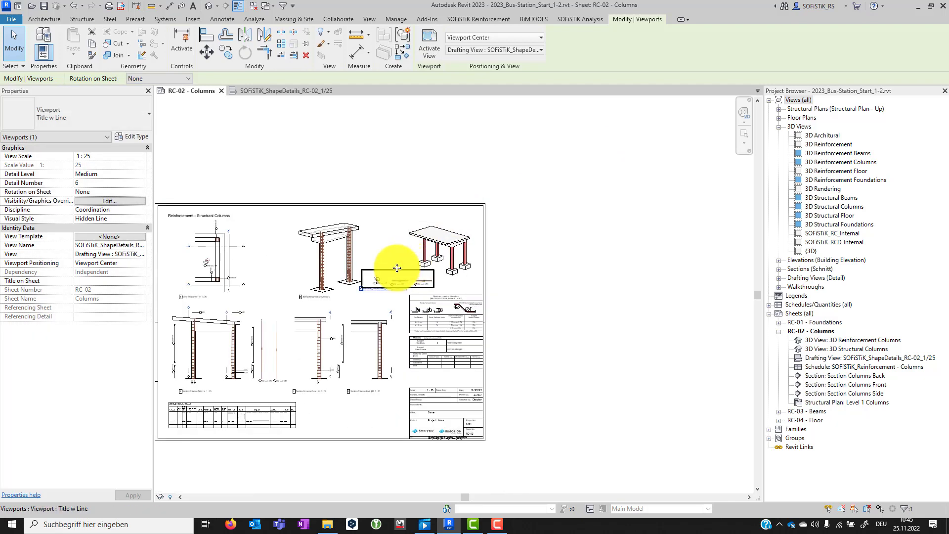
{"action": "left_click_drag", "start_coordinate": [398, 273], "coordinate": [354, 416]}
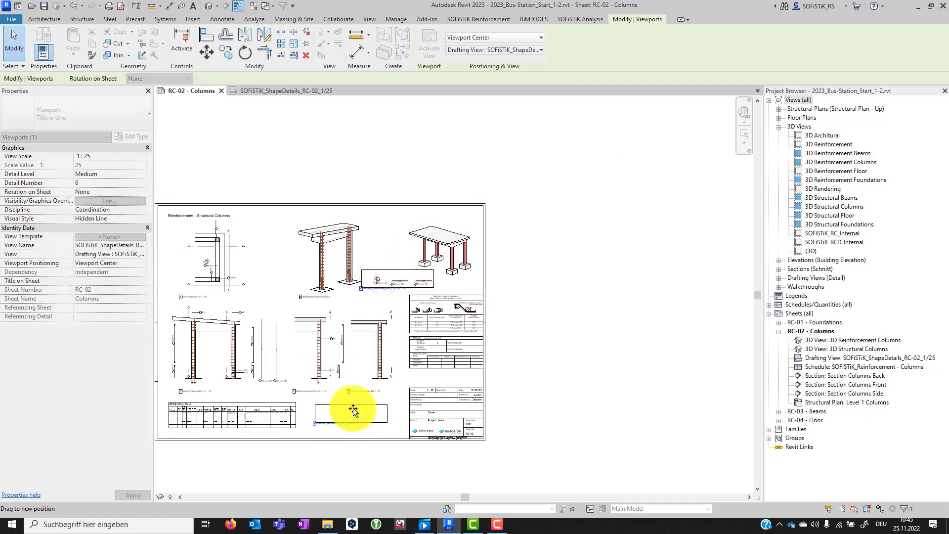
Activate the 3D Reinforcement Columns viewport for editing
{"action": "scroll", "coordinate": [337, 432], "scroll_direction": "up", "scroll_amount": 1}
{"action": "scroll", "coordinate": [342, 432], "scroll_direction": "up", "scroll_amount": 2}
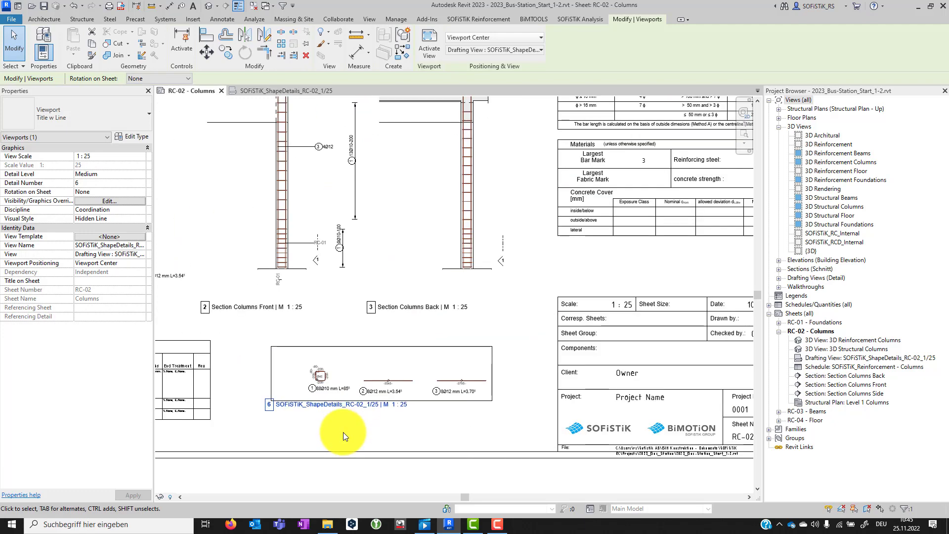
{"action": "scroll", "coordinate": [340, 435], "scroll_direction": "down", "scroll_amount": 1}
{"action": "scroll", "coordinate": [452, 438], "scroll_direction": "down", "scroll_amount": 1}
{"action": "scroll", "coordinate": [444, 396], "scroll_direction": "down", "scroll_amount": 2}
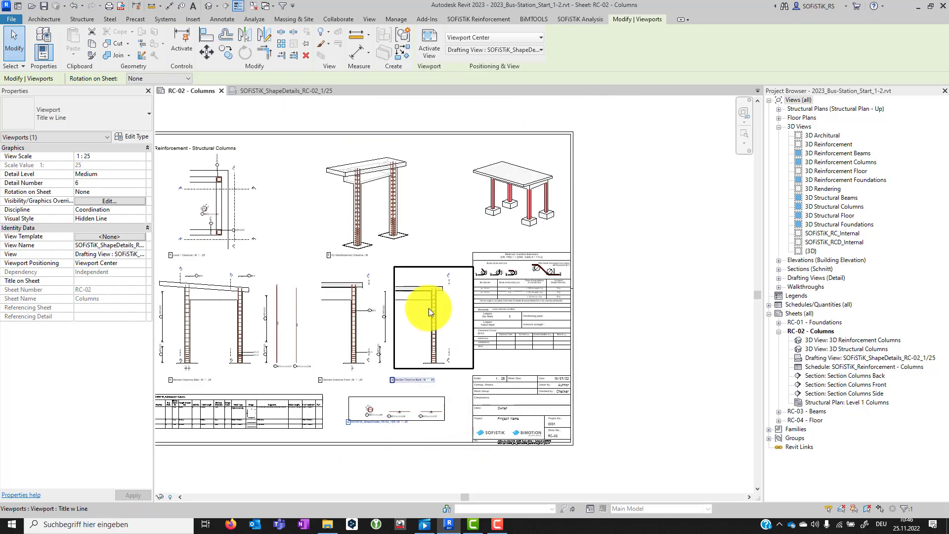
{"action": "double_click", "coordinate": [366, 210]}
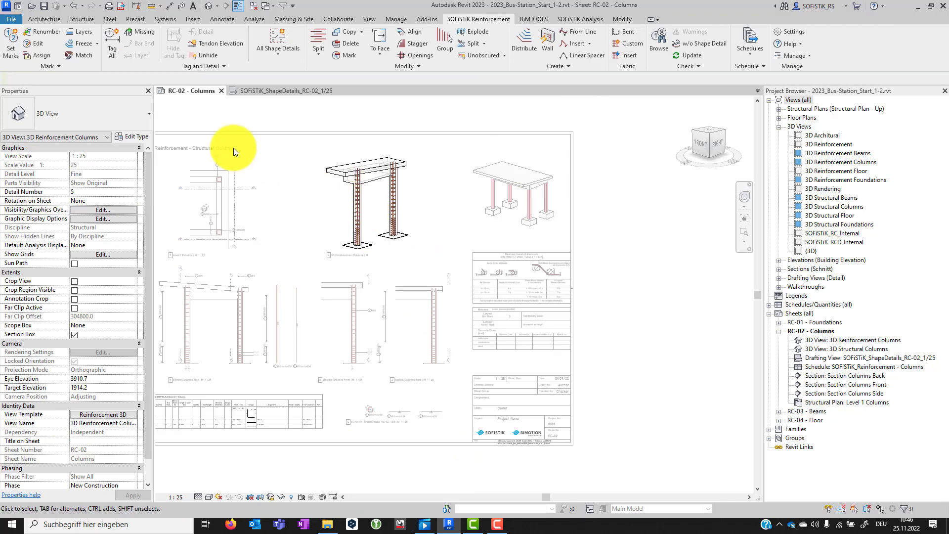
Tag all bars in the 3D Reinforcement Columns view, unlock its orientation, and return to the full sheet
{"action": "left_click", "coordinate": [112, 46]}
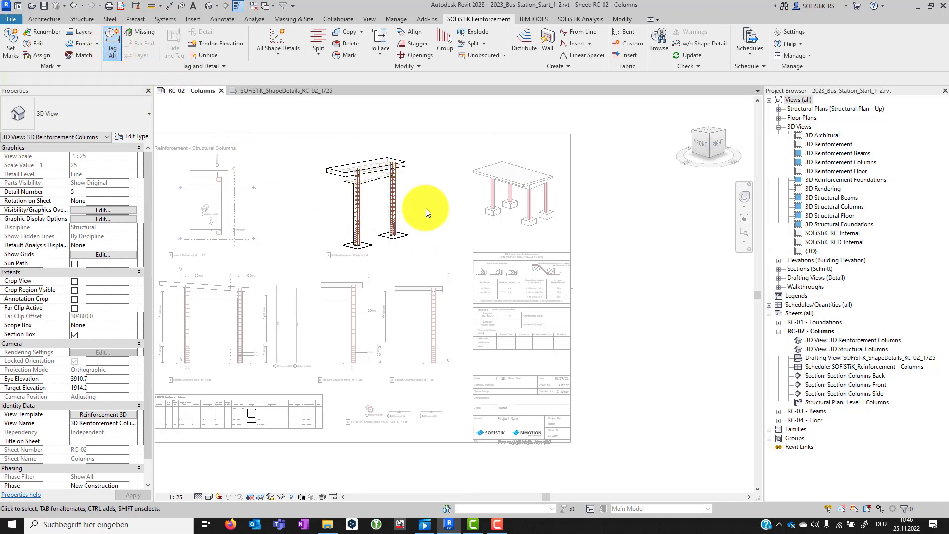
{"action": "left_click", "coordinate": [271, 497]}
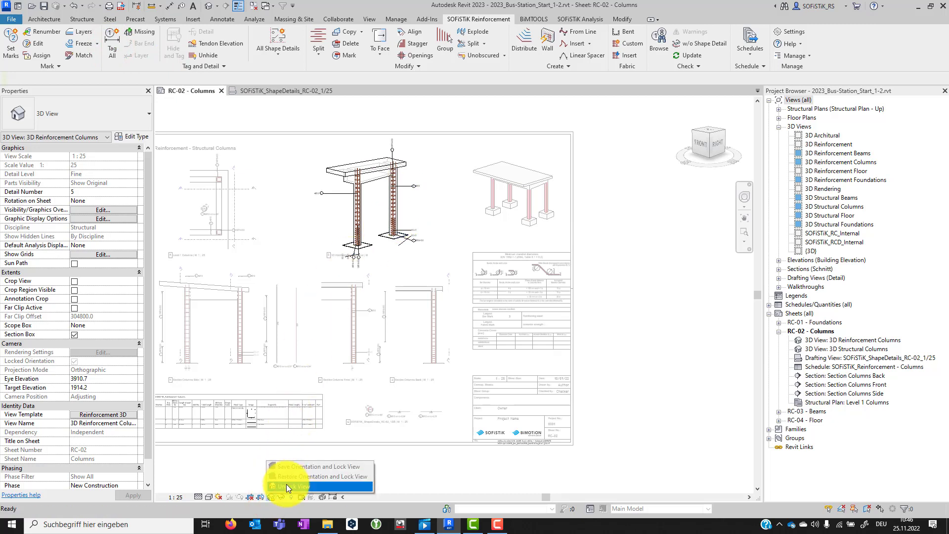
{"action": "left_click", "coordinate": [399, 277]}
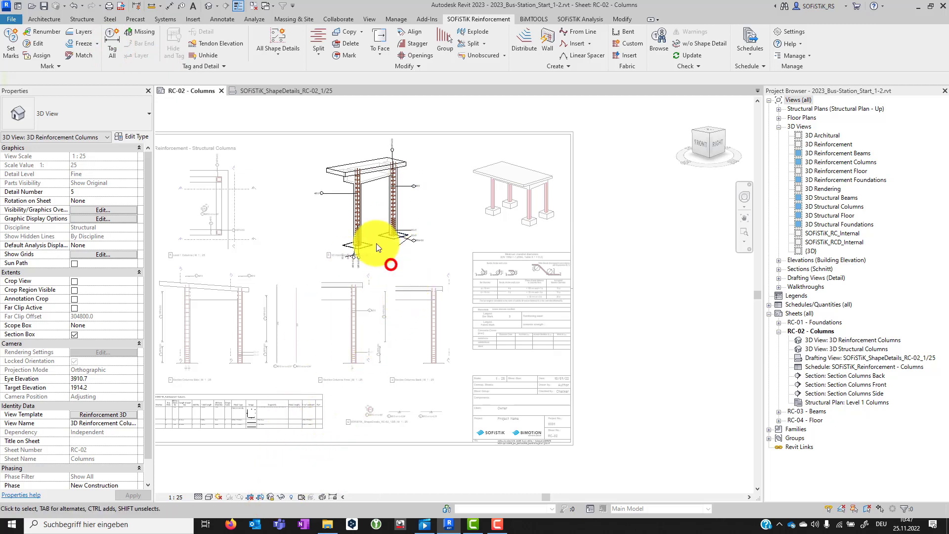
{"action": "scroll", "coordinate": [312, 118], "scroll_direction": "up", "scroll_amount": 2}
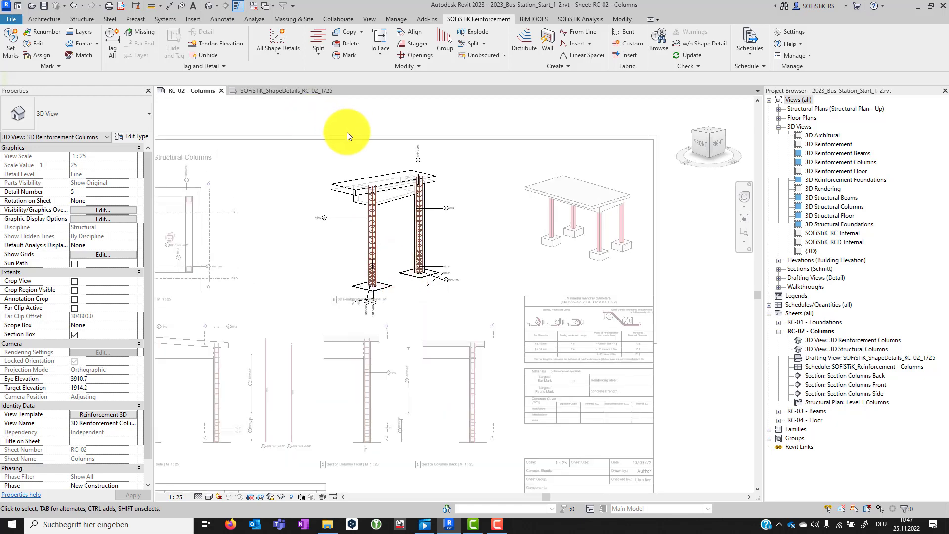
{"action": "left_click", "coordinate": [743, 230]}
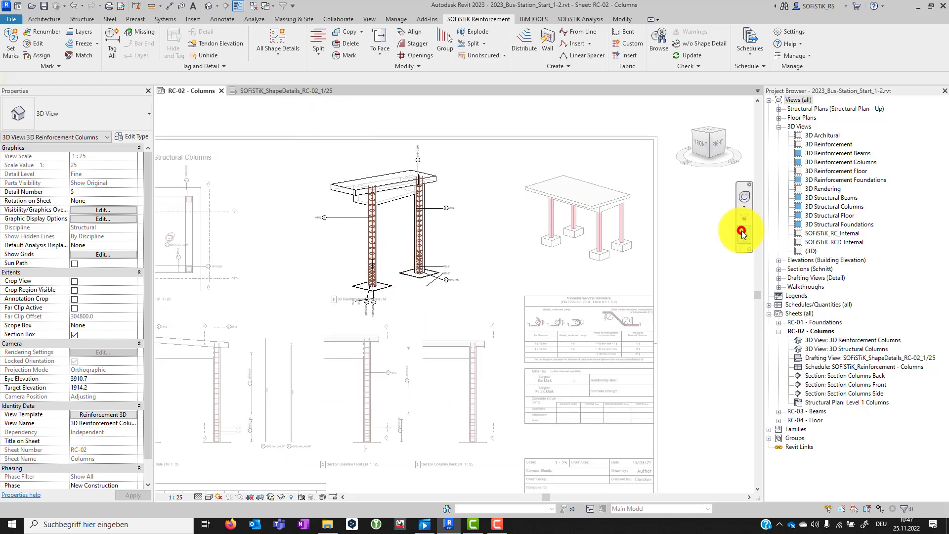
{"action": "double_click", "coordinate": [586, 212]}
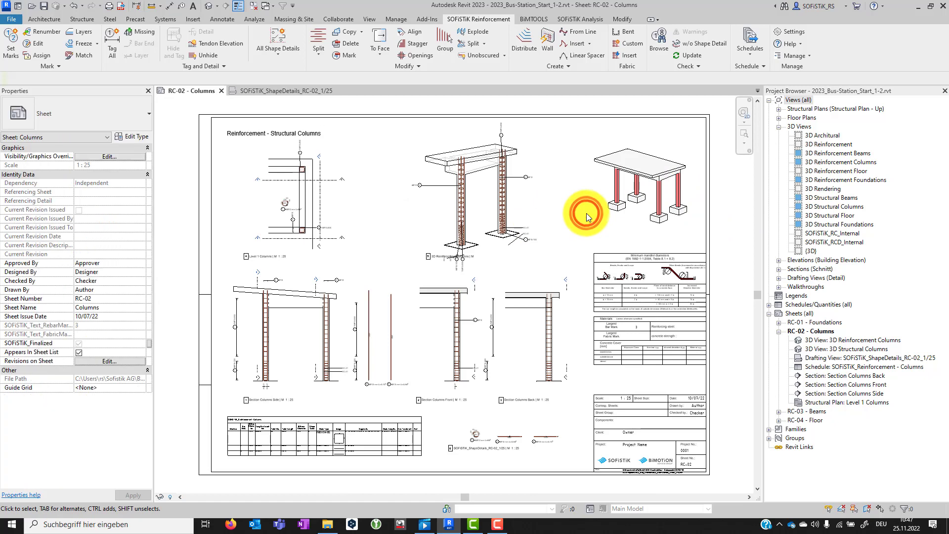